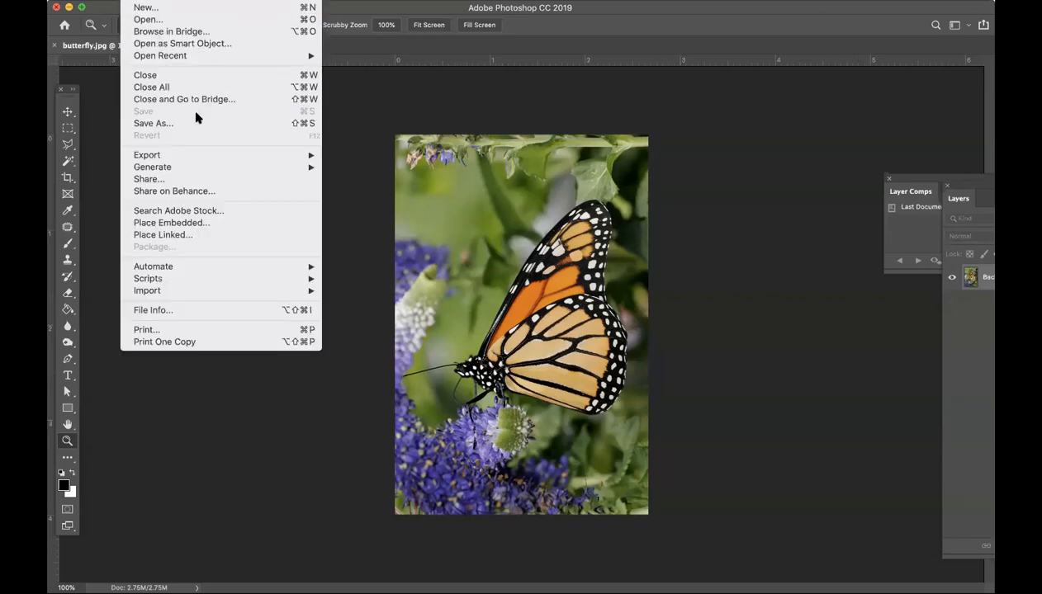
Start saving the butterfly image as a separate file and name it kelly_butterfly.psd.
{"action": "left_click", "coordinate": [200, 123]}
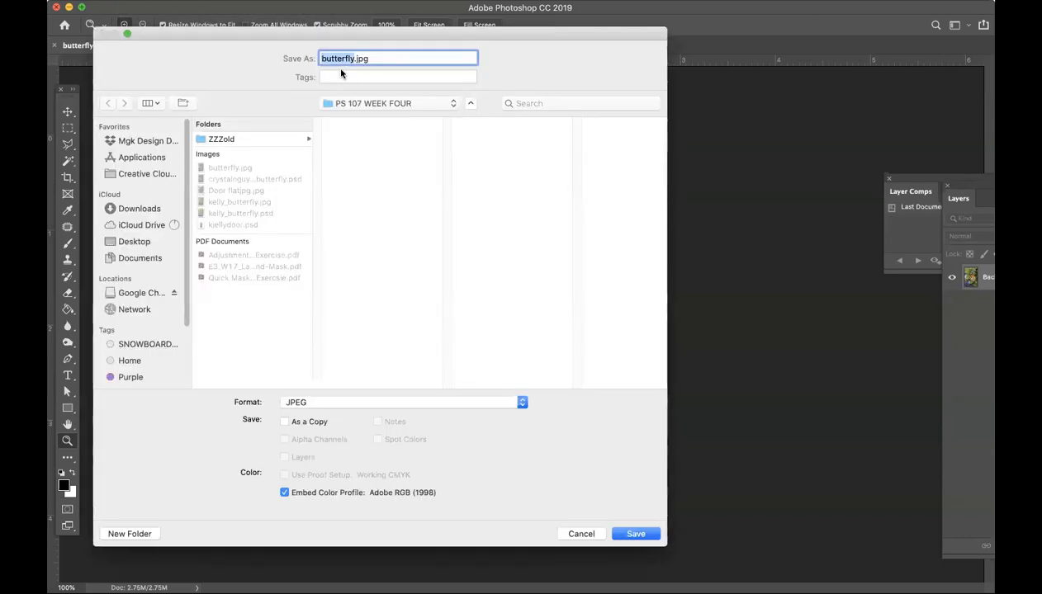
{"action": "left_click", "coordinate": [320, 59]}
{"action": "type", "text": "kelly"}
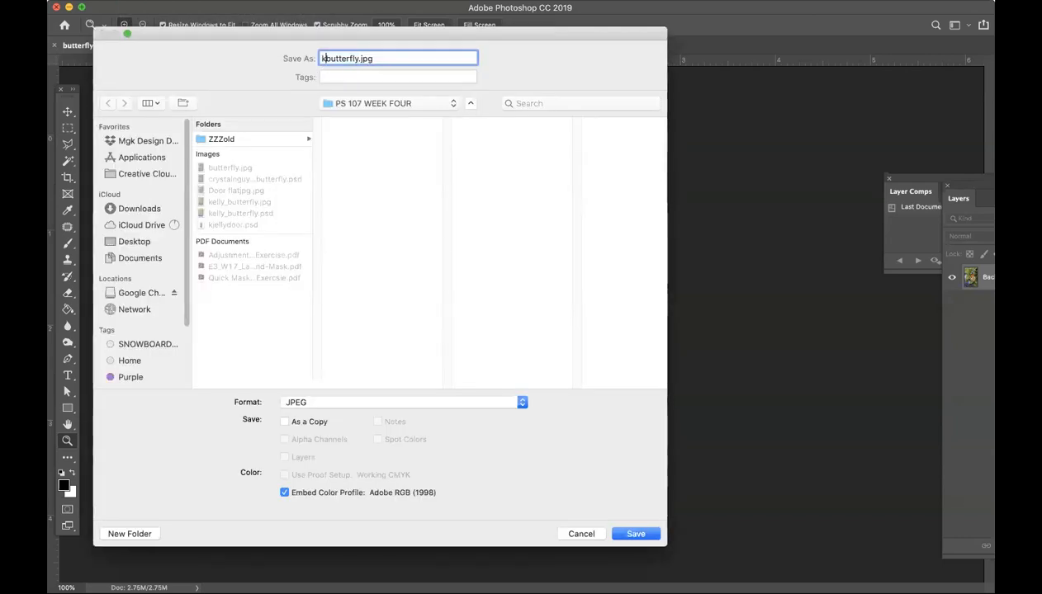
{"action": "type", "text": "_"}
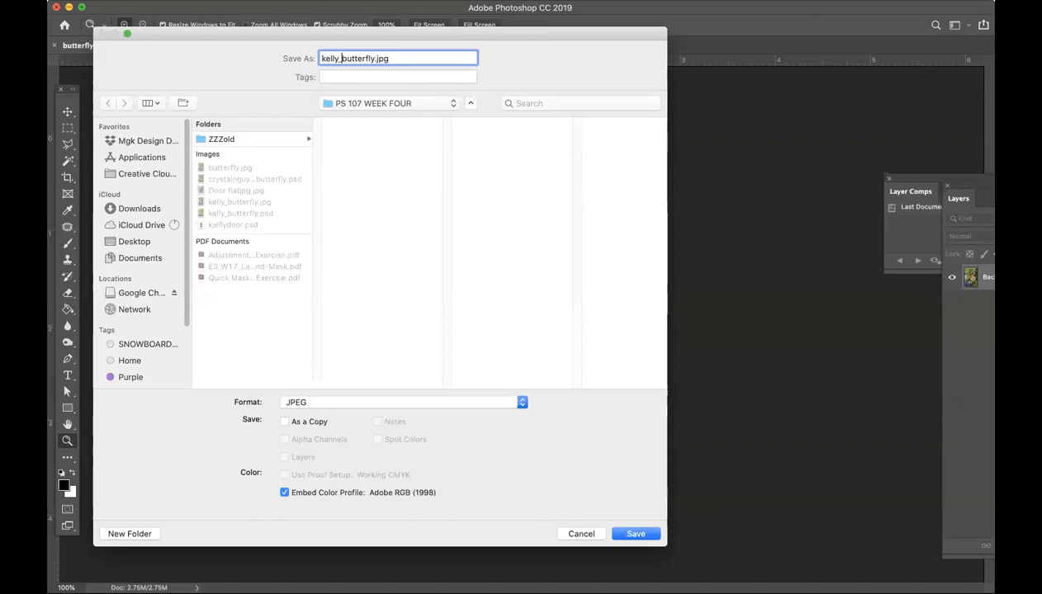
{"action": "left_click_drag", "start_coordinate": [388, 58], "coordinate": [375, 57]}
{"action": "type", "text": "psd"}
{"action": "left_click", "coordinate": [373, 58]}
{"action": "type", "text": "."}
Set the file format to Photoshop and save the file, accepting the .psd extension.
{"action": "left_click", "coordinate": [522, 402]}
{"action": "left_click", "coordinate": [483, 316]}
{"action": "left_click", "coordinate": [521, 402]}
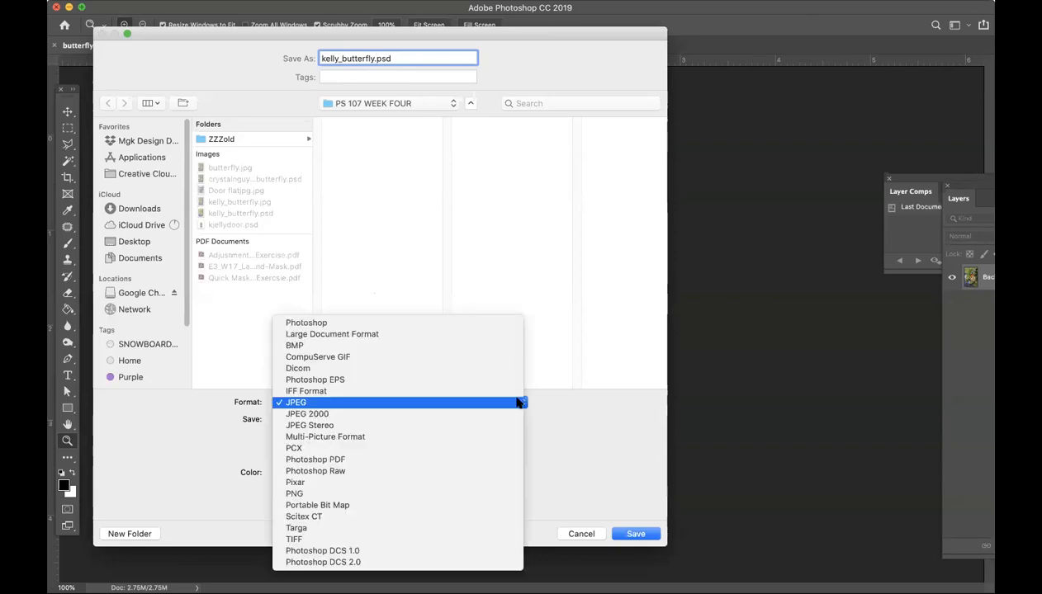
{"action": "left_click", "coordinate": [475, 327]}
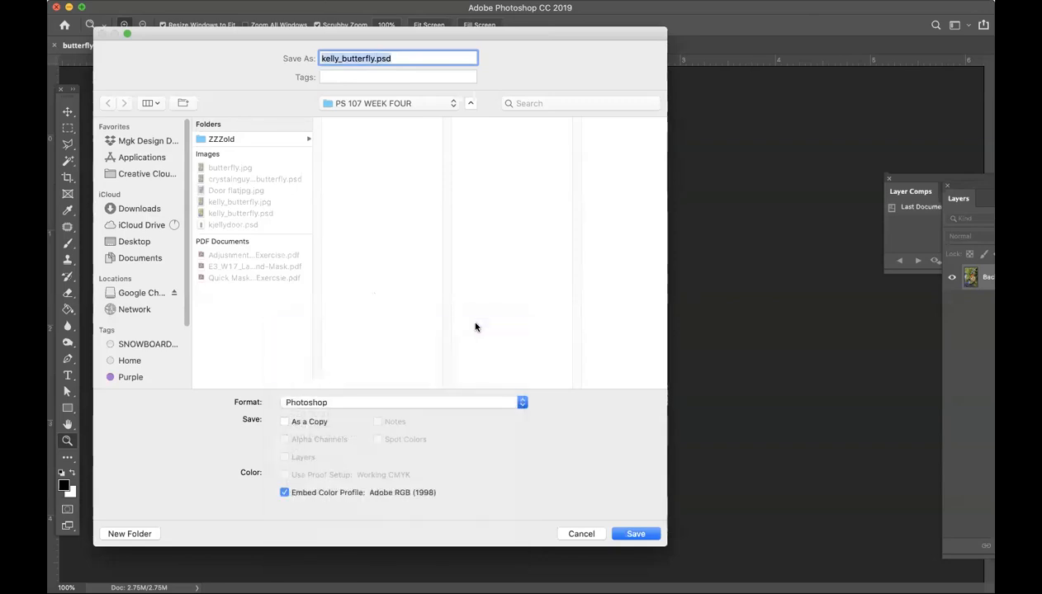
{"action": "left_click", "coordinate": [638, 532]}
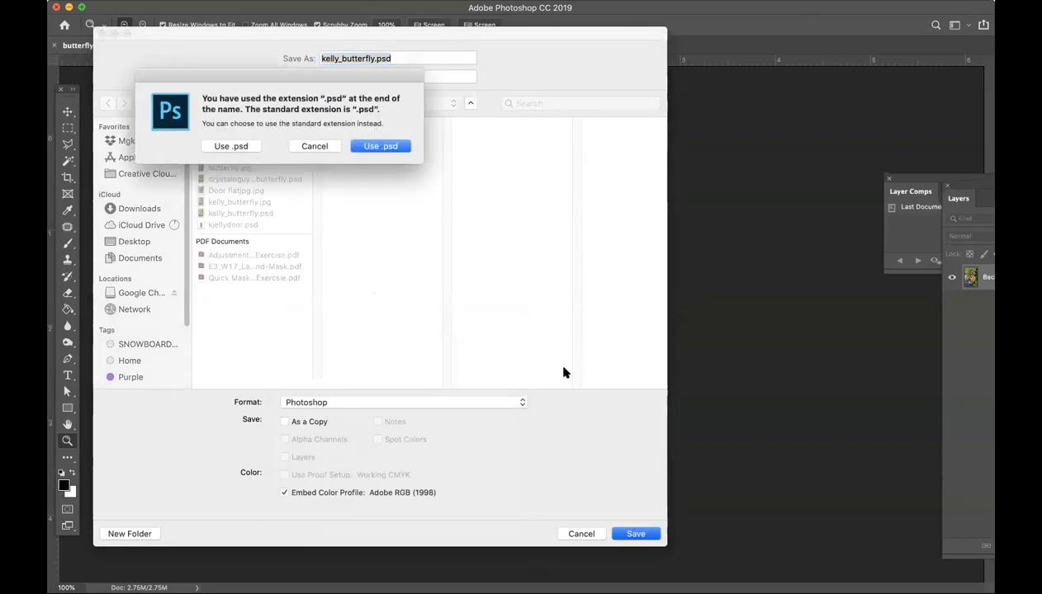
{"action": "left_click", "coordinate": [388, 148]}
{"action": "left_click", "coordinate": [469, 120]}
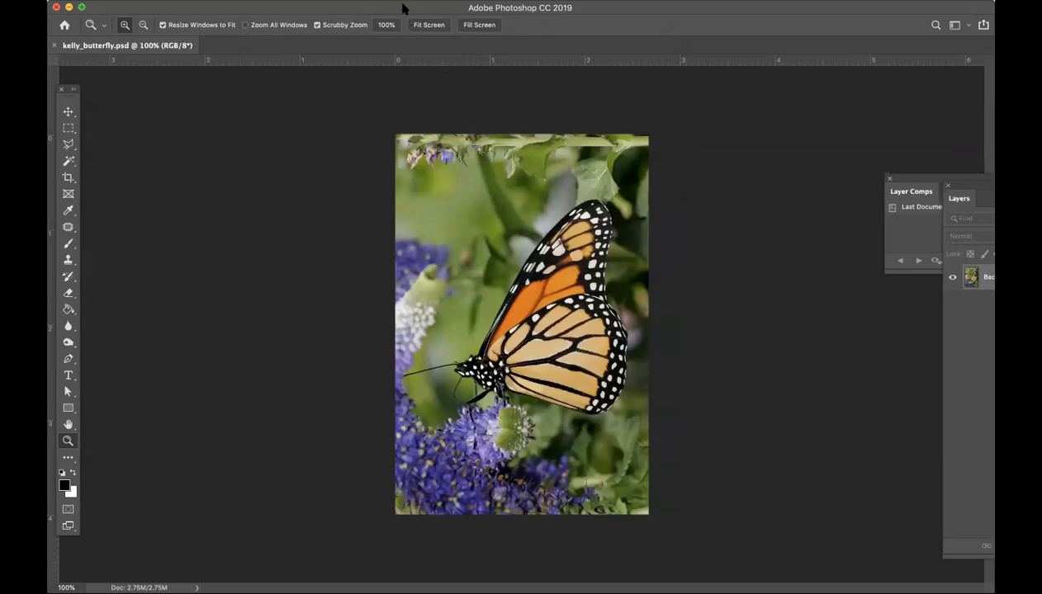
Add a Brightness/Contrast adjustment layer above the Background and set brightness to about 31 and contrast to about 78.
{"action": "left_click_drag", "start_coordinate": [402, 5], "coordinate": [399, 5]}
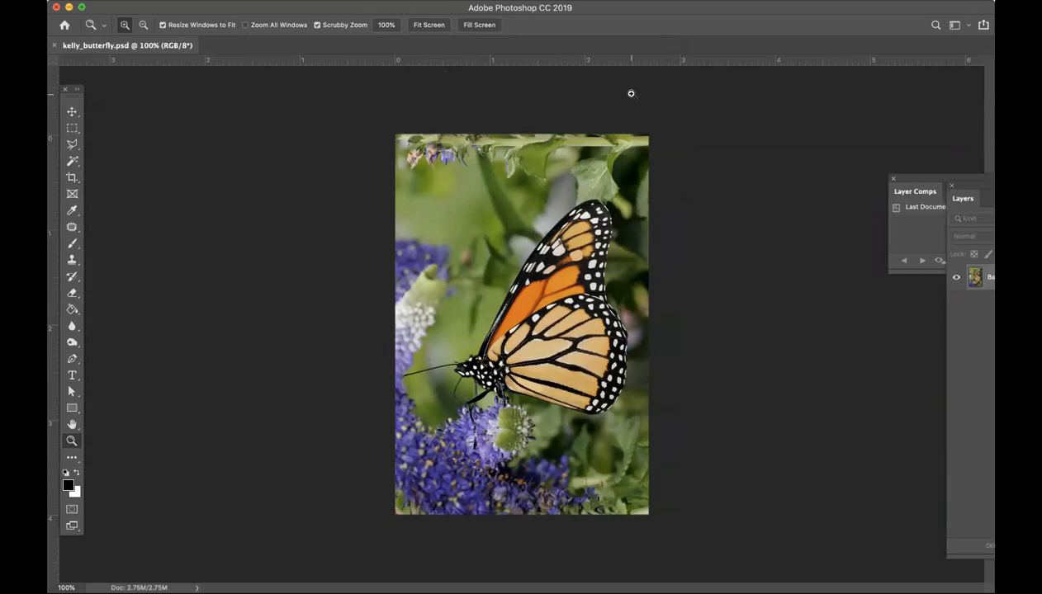
{"action": "left_click_drag", "start_coordinate": [970, 186], "coordinate": [699, 140]}
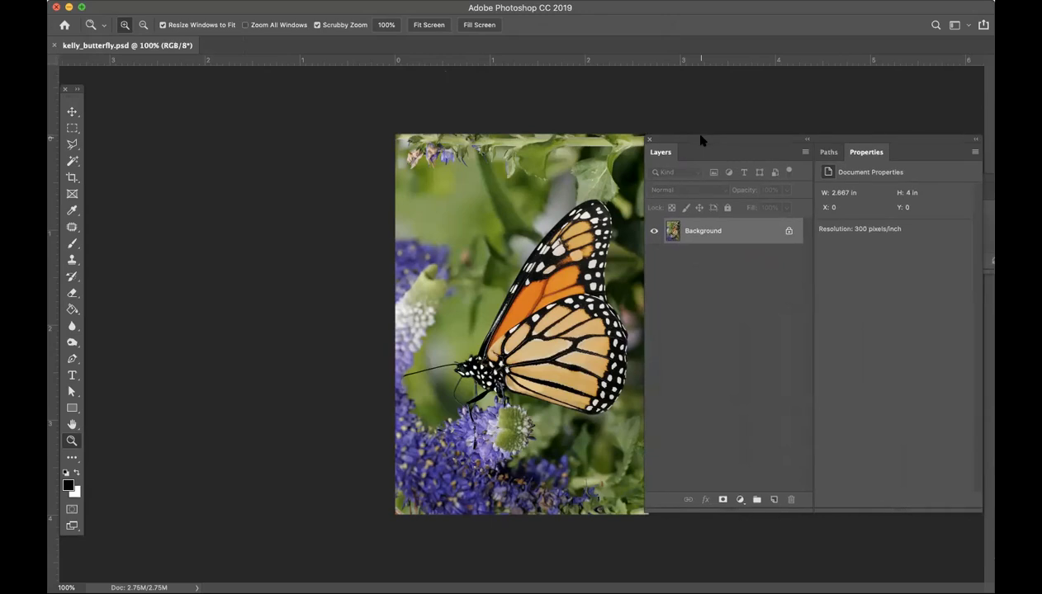
{"action": "left_click", "coordinate": [740, 500]}
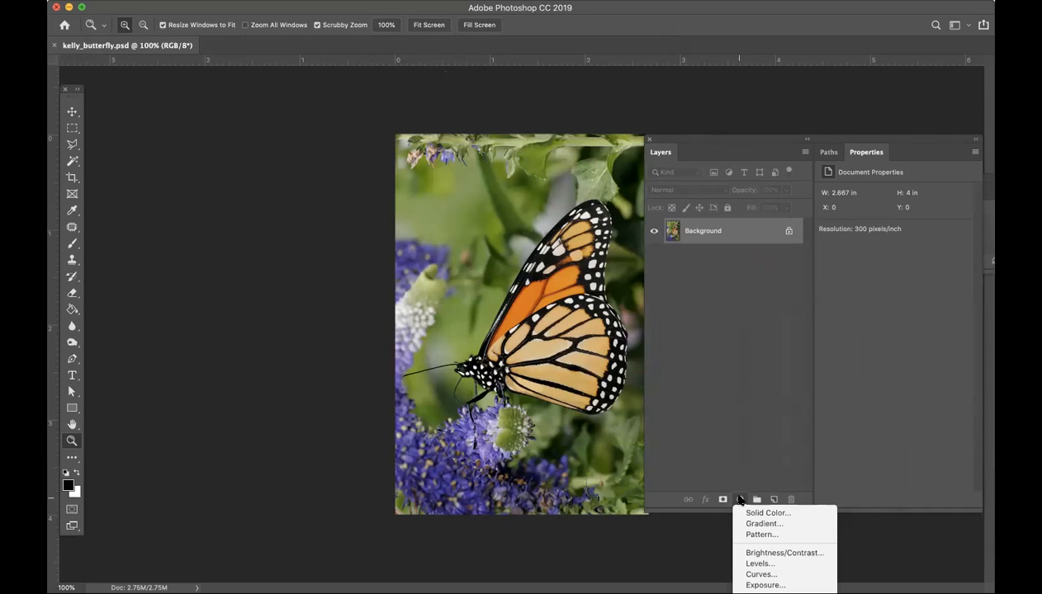
{"action": "left_click", "coordinate": [766, 553]}
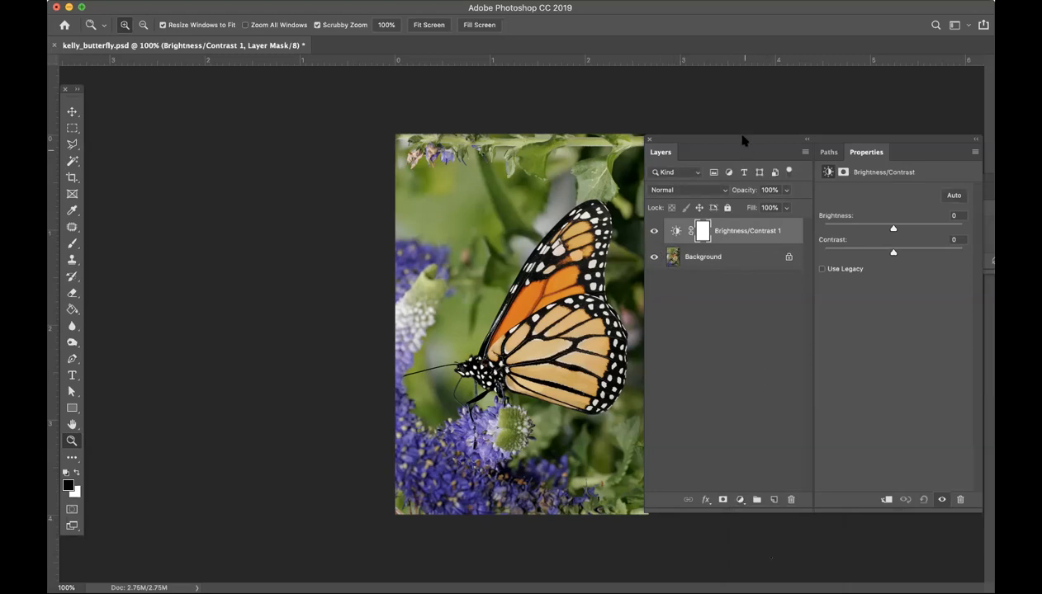
{"action": "left_click_drag", "start_coordinate": [741, 142], "coordinate": [793, 170]}
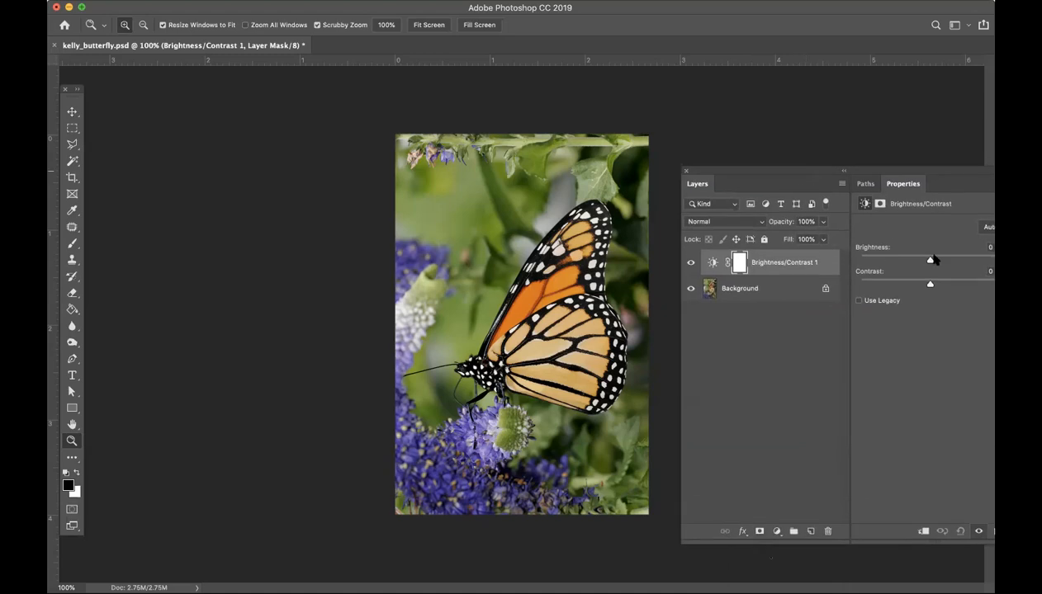
{"action": "left_click_drag", "start_coordinate": [916, 259], "coordinate": [986, 285]}
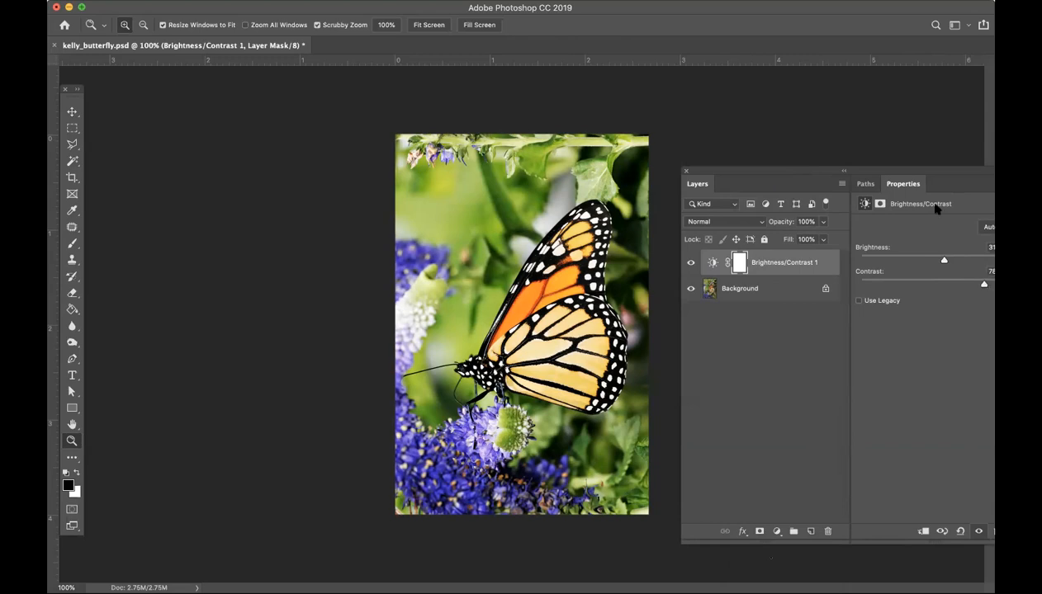
Save the document as a PSD with Maximize Compatibility enabled.
{"action": "left_click", "coordinate": [137, 1]}
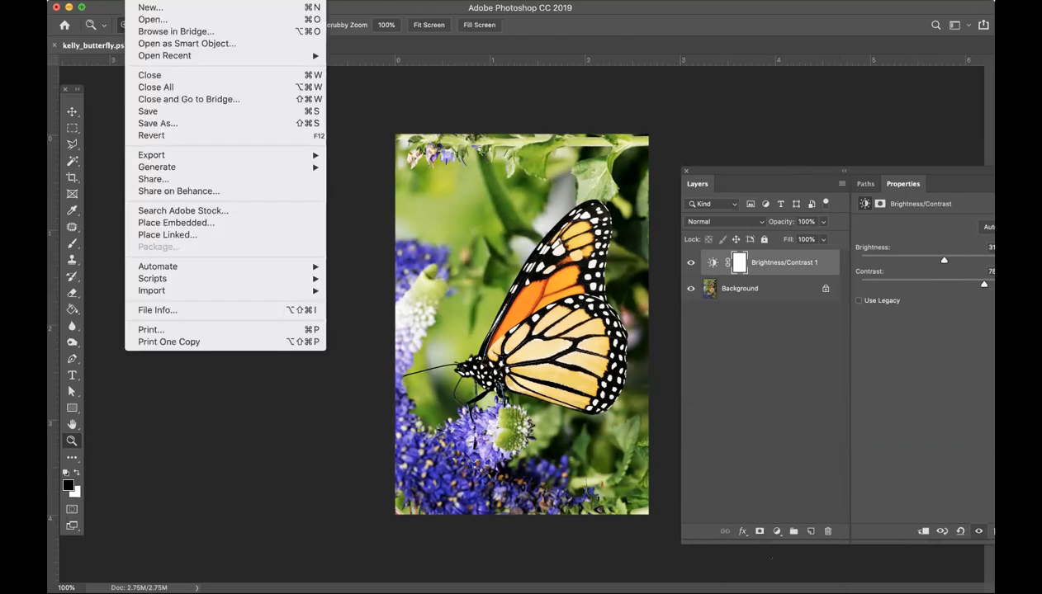
{"action": "left_click", "coordinate": [185, 113]}
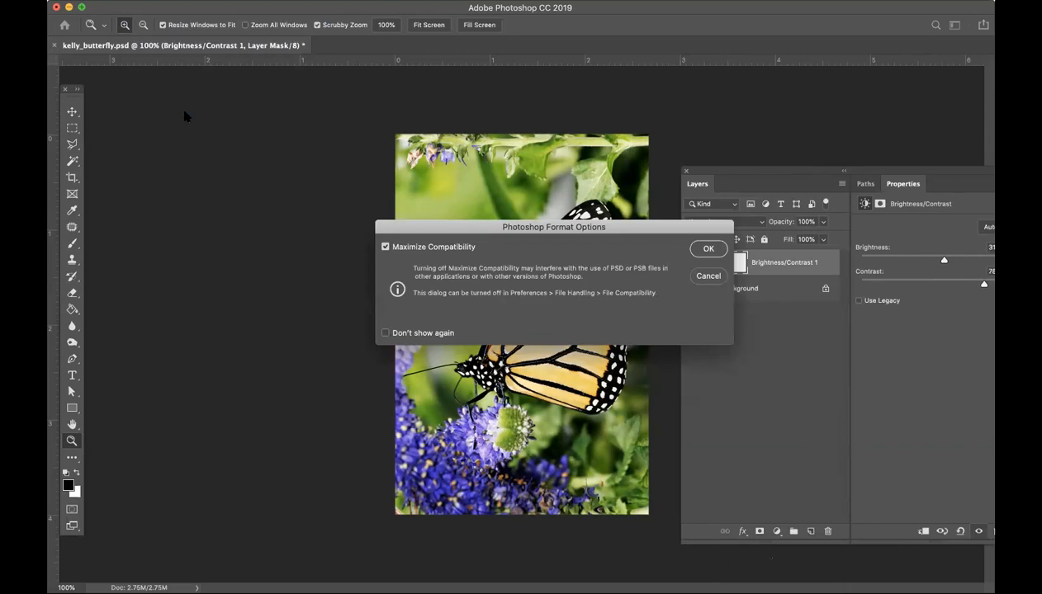
{"action": "left_click", "coordinate": [706, 248]}
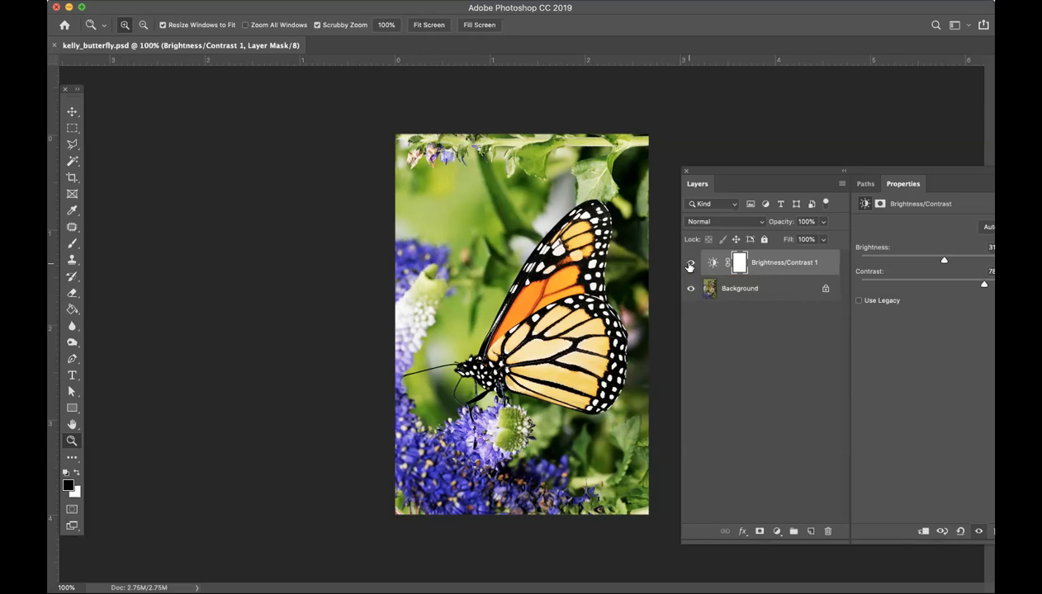
Hide the Brightness/Contrast layer and add a Levels adjustment layer working on the RGB channel.
{"action": "left_click", "coordinate": [690, 263]}
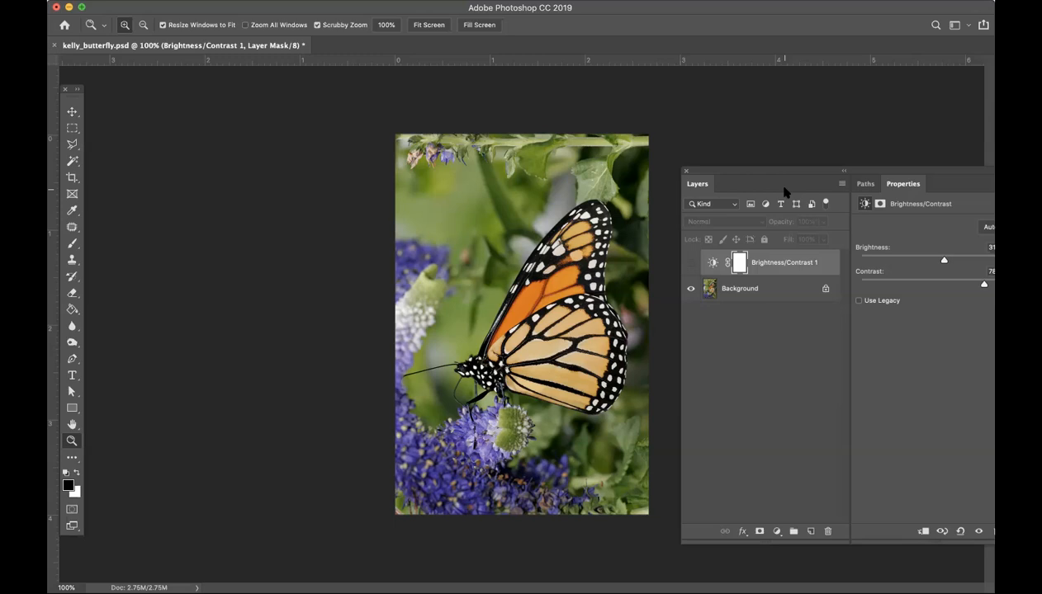
{"action": "left_click", "coordinate": [776, 532]}
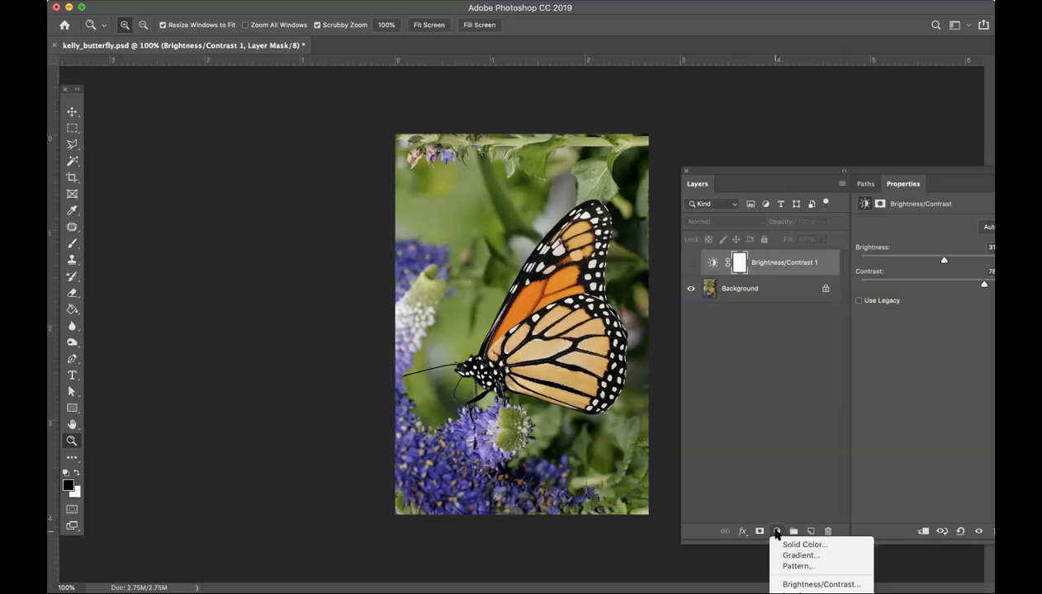
{"action": "left_click", "coordinate": [817, 592]}
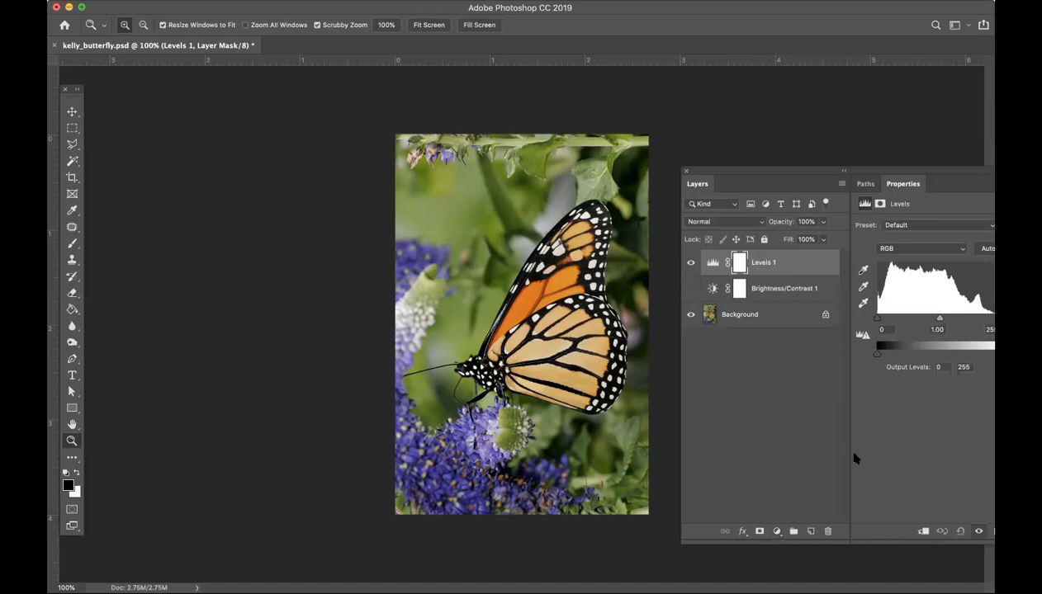
{"action": "left_click", "coordinate": [963, 252]}
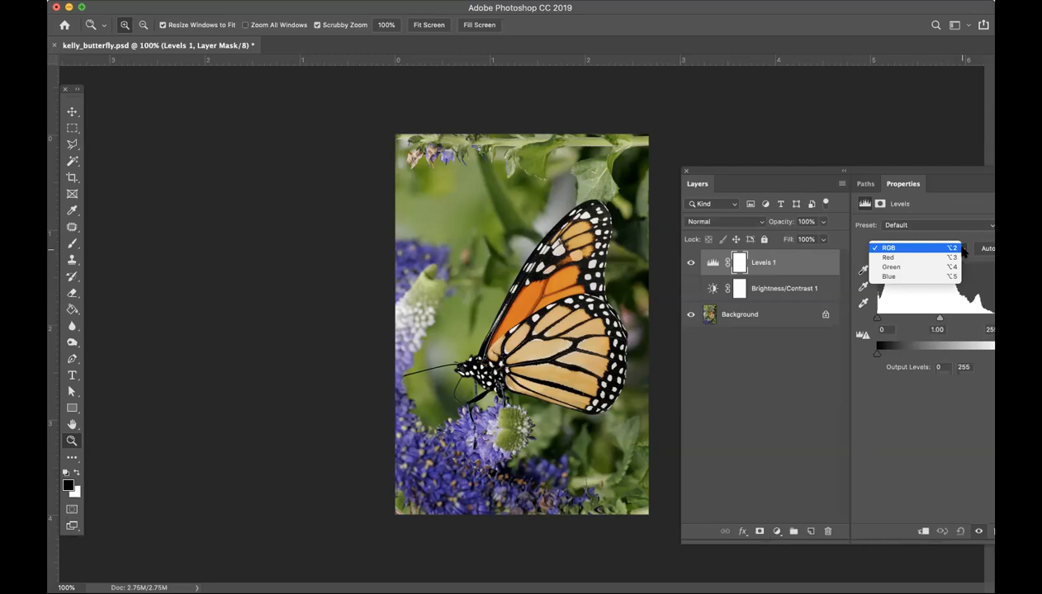
{"action": "left_click", "coordinate": [916, 248]}
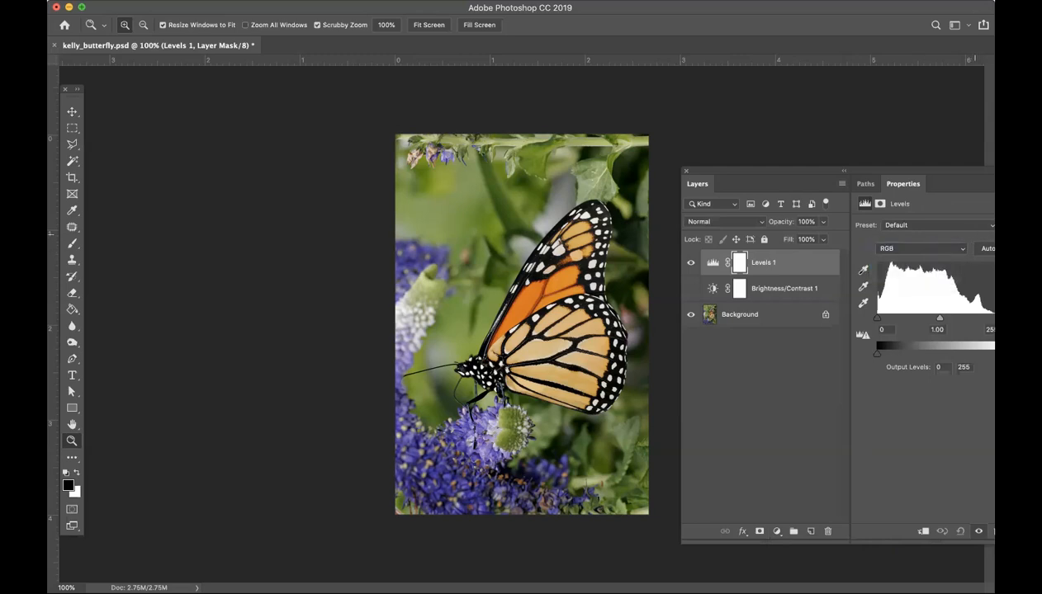
Try the Increase Contrast 1 preset on the Levels layer, and switch it to Midtones Darker.
{"action": "left_click", "coordinate": [989, 225]}
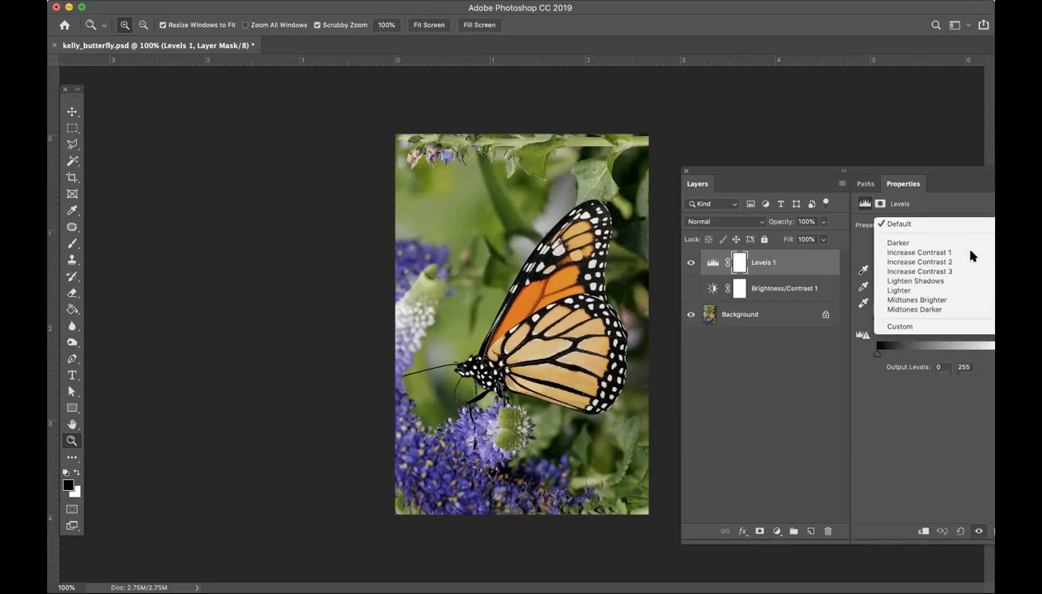
{"action": "left_click", "coordinate": [971, 253]}
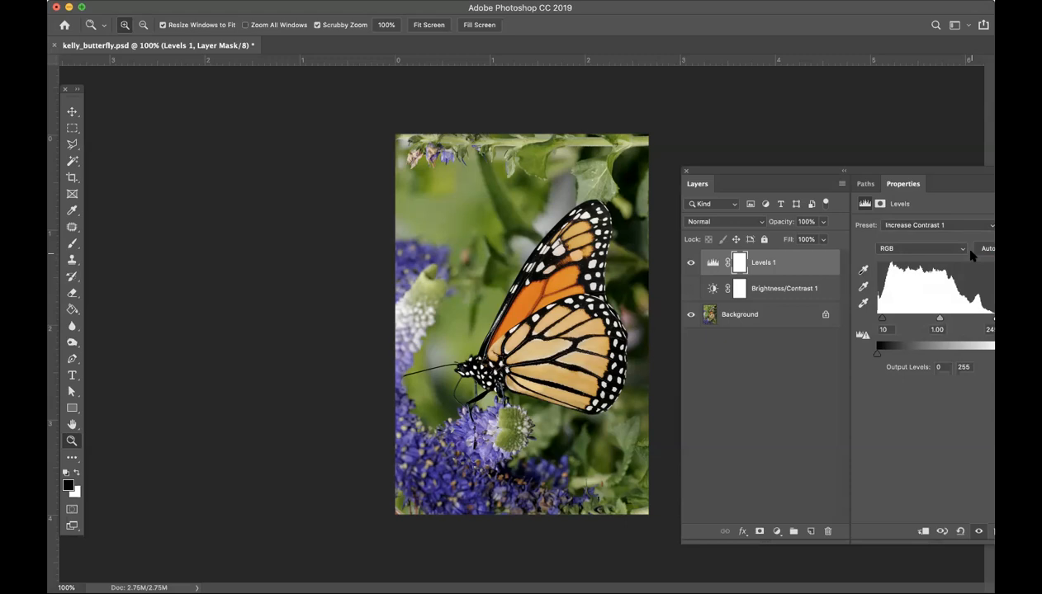
{"action": "left_click", "coordinate": [978, 225]}
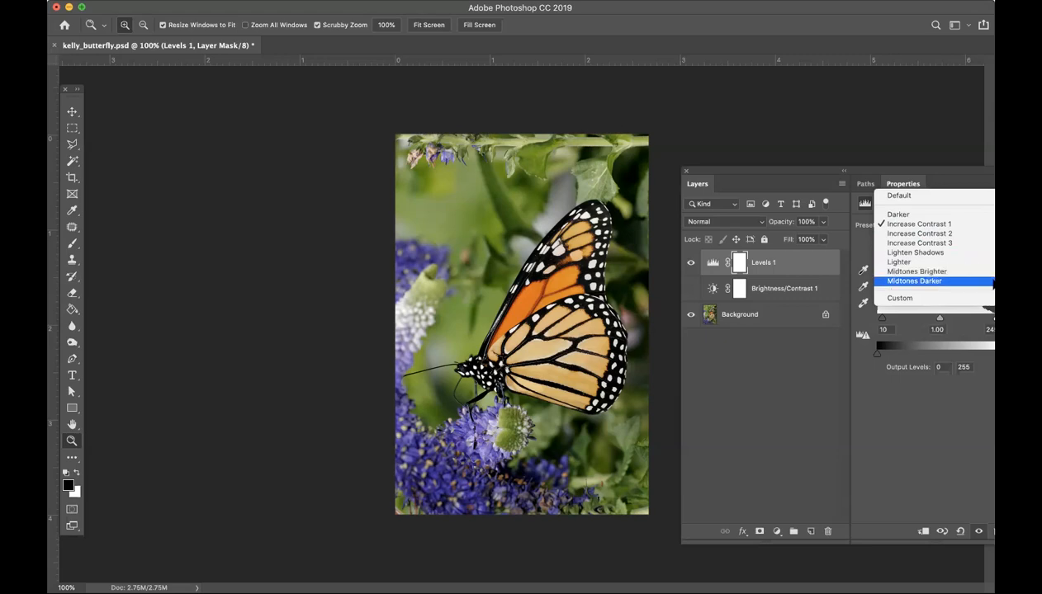
{"action": "left_click", "coordinate": [993, 282]}
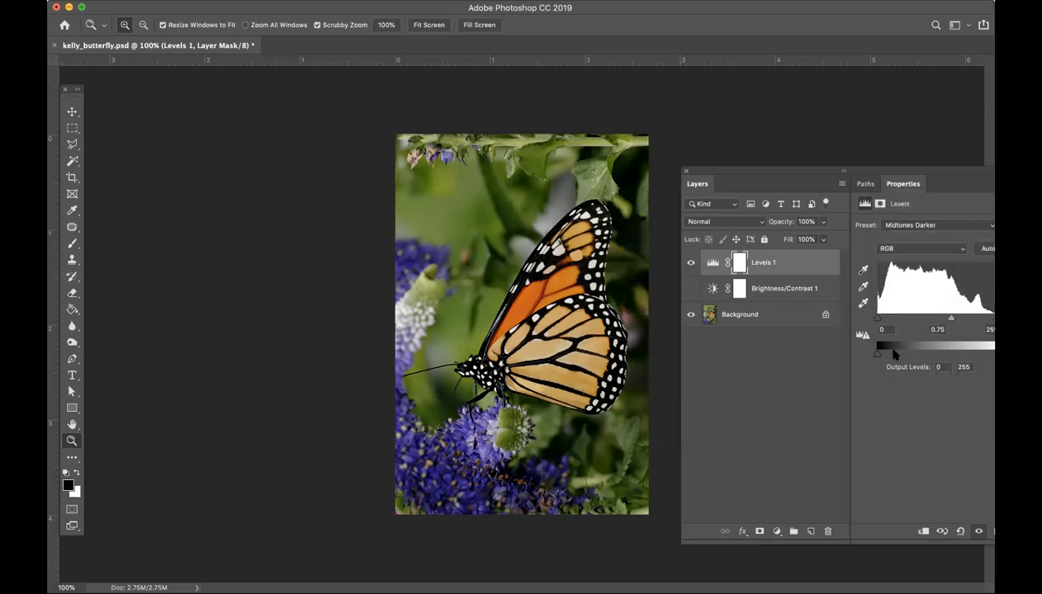
Raise the Levels layer's black output level to 16 and save the document.
{"action": "mouse_move", "coordinate": [878, 353]}
{"action": "left_mouse_down"}
{"action": "mouse_move", "coordinate": [867, 353]}
{"action": "mouse_move", "coordinate": [906, 356]}
{"action": "mouse_move", "coordinate": [884, 355]}
{"action": "left_mouse_up"}
{"action": "mouse_move", "coordinate": [997, 354]}
{"action": "left_mouse_down"}
{"action": "mouse_move", "coordinate": [976, 355]}
{"action": "mouse_move", "coordinate": [1000, 354]}
{"action": "left_mouse_up"}
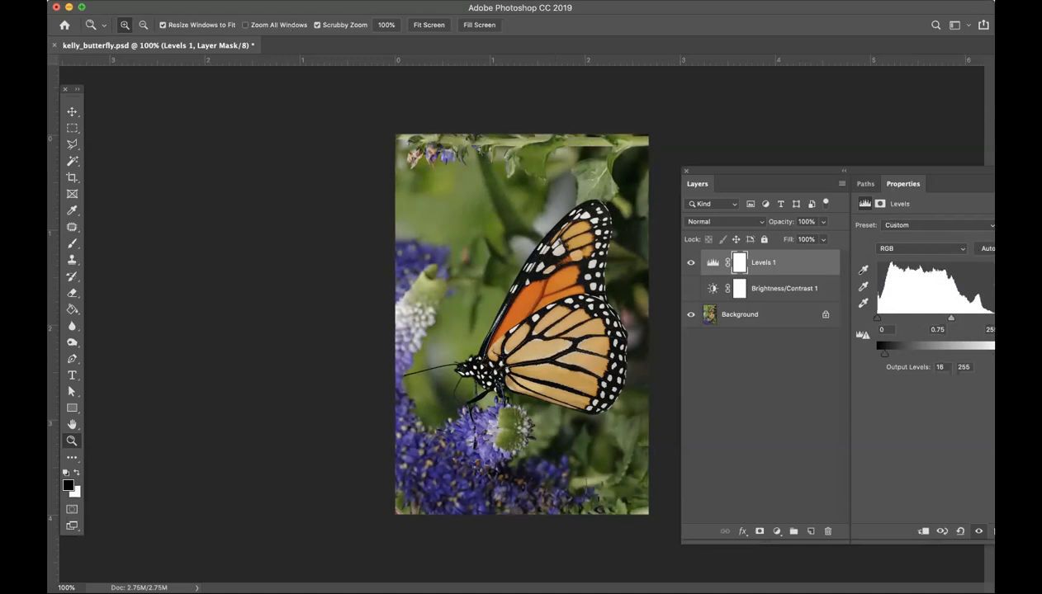
{"action": "left_click", "coordinate": [135, 1]}
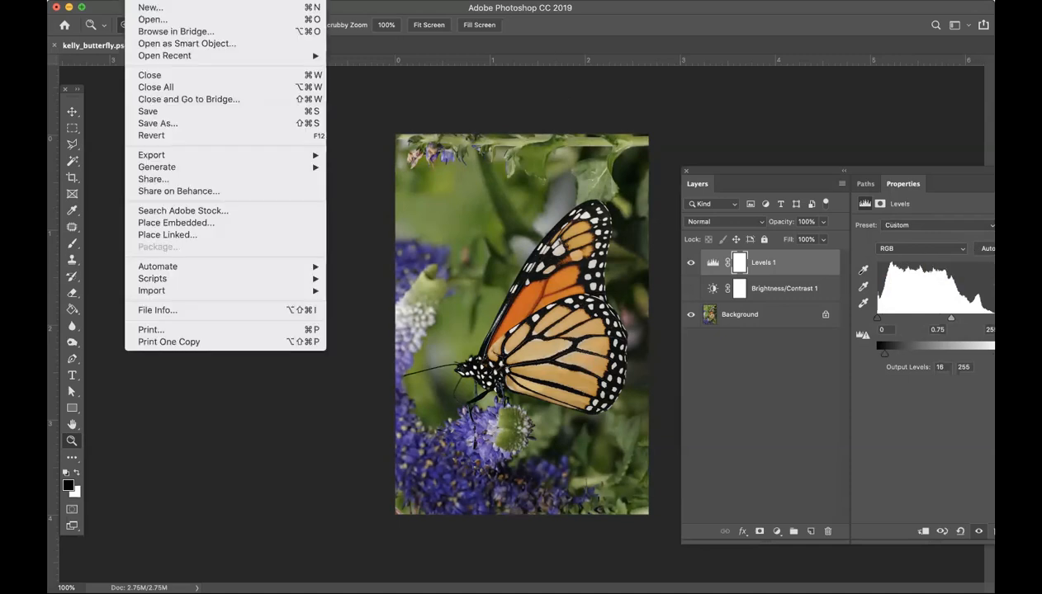
{"action": "left_click", "coordinate": [148, 111]}
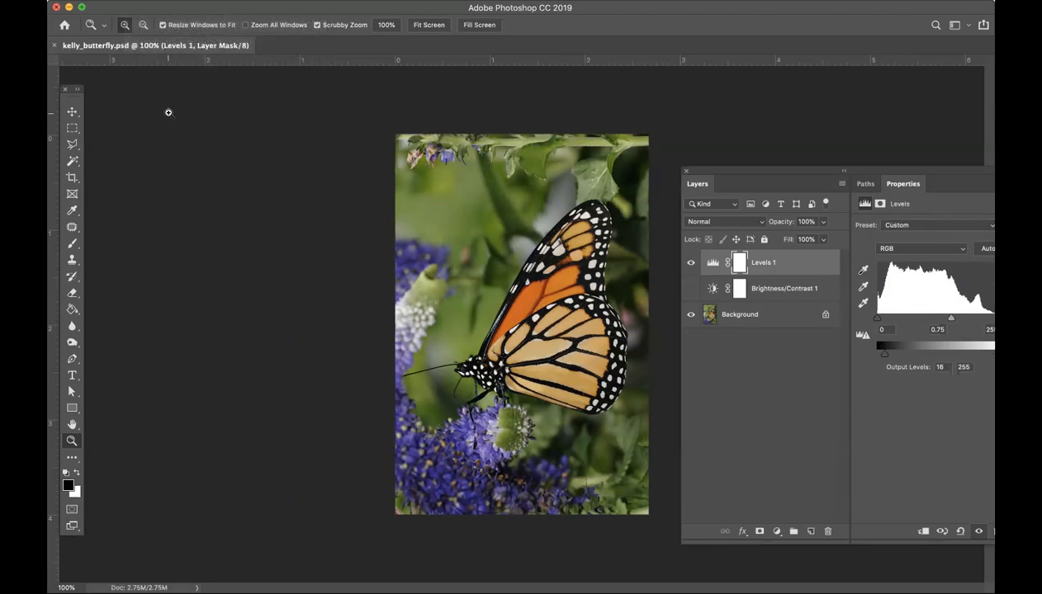
Hide the Levels layer and add a Curves adjustment layer at the top of the stack.
{"action": "left_click", "coordinate": [692, 264]}
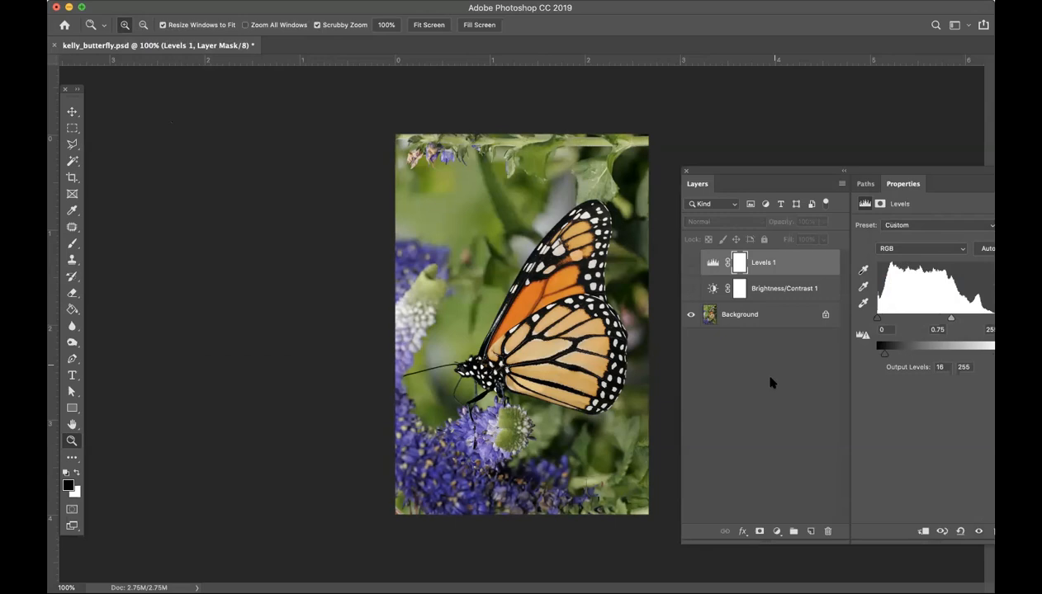
{"action": "left_click", "coordinate": [776, 531]}
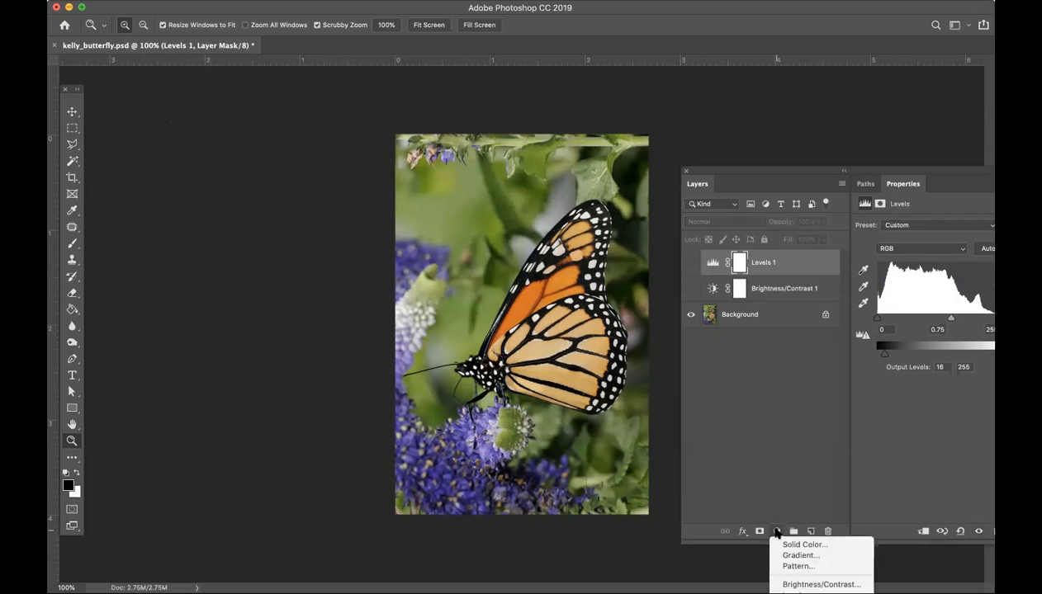
{"action": "mouse_move", "coordinate": [808, 589]}
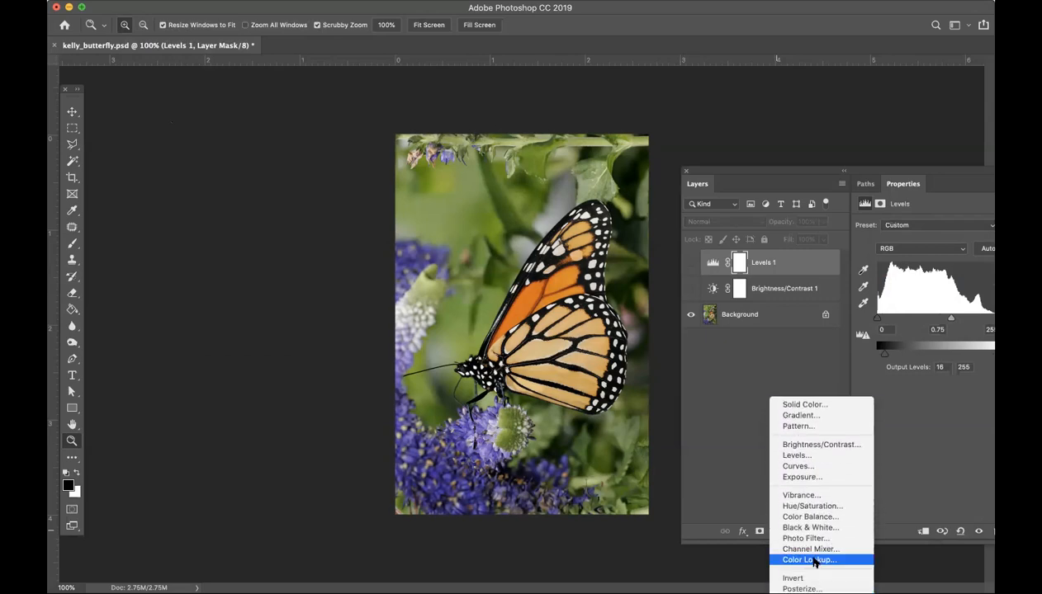
{"action": "left_click", "coordinate": [808, 466]}
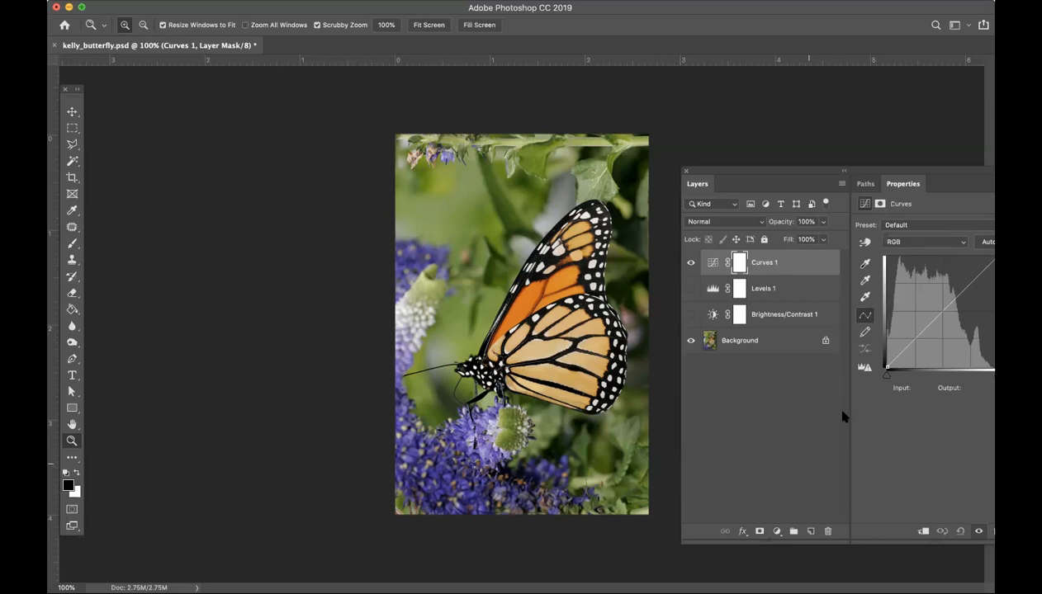
{"action": "left_click_drag", "start_coordinate": [767, 174], "coordinate": [744, 140]}
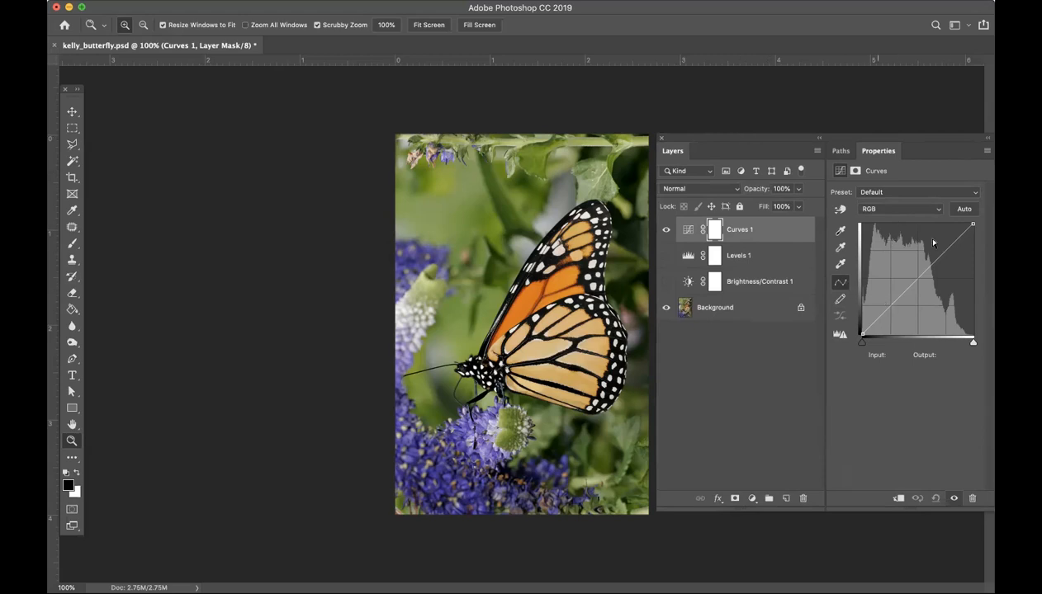
Shape the RGB curve with an upper point at input 135, output 168 and a shadow point at input 41, output 96.
{"action": "left_click_drag", "start_coordinate": [972, 225], "coordinate": [919, 260]}
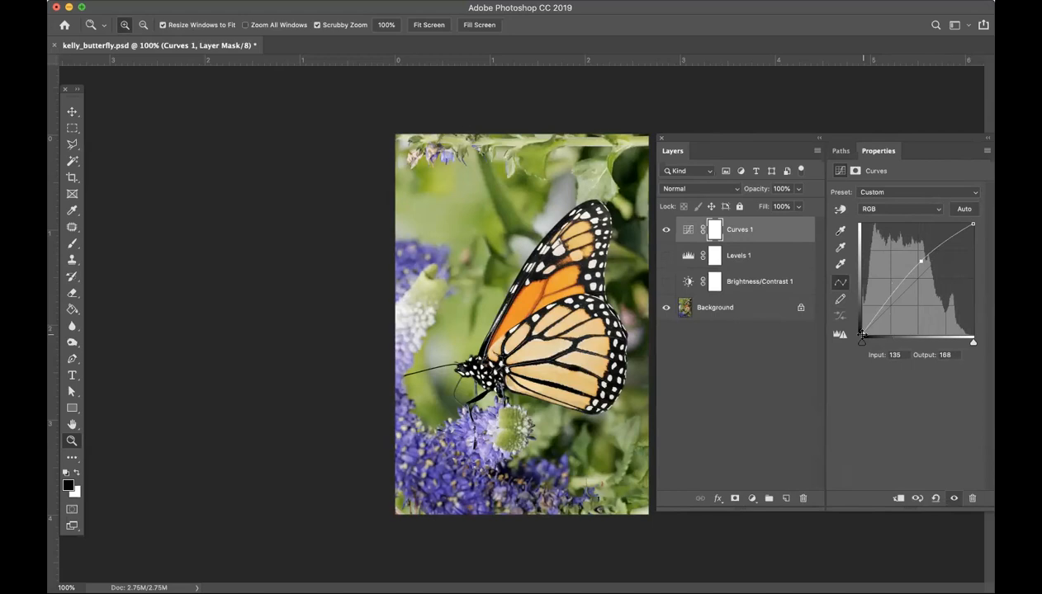
{"action": "left_click_drag", "start_coordinate": [862, 334], "coordinate": [880, 291]}
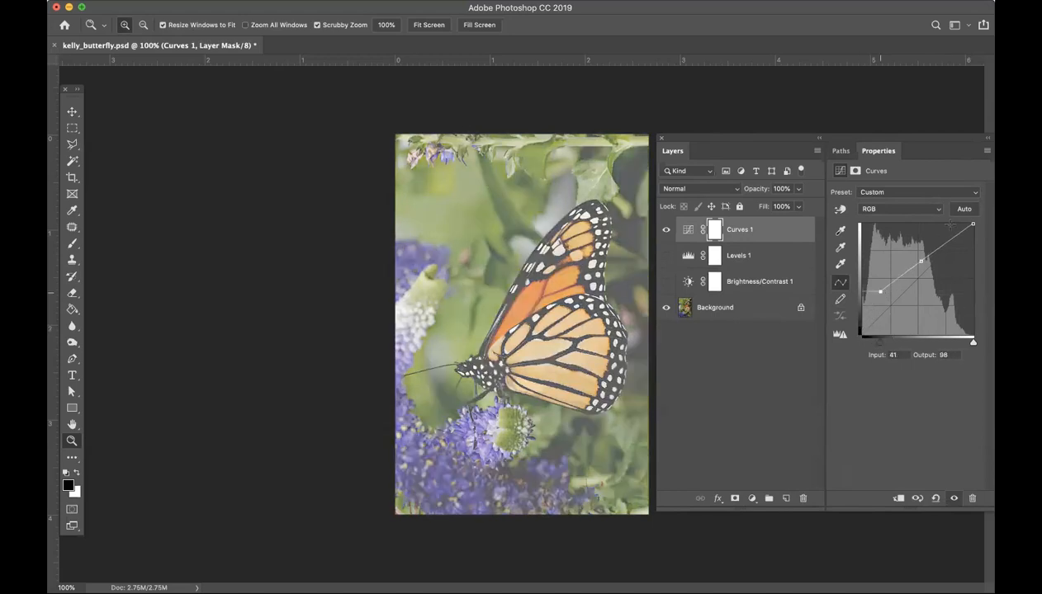
Try the Cross Process and Linear Contrast presets on the Curves layer, and switch it to Darker (RGB).
{"action": "left_click", "coordinate": [937, 209]}
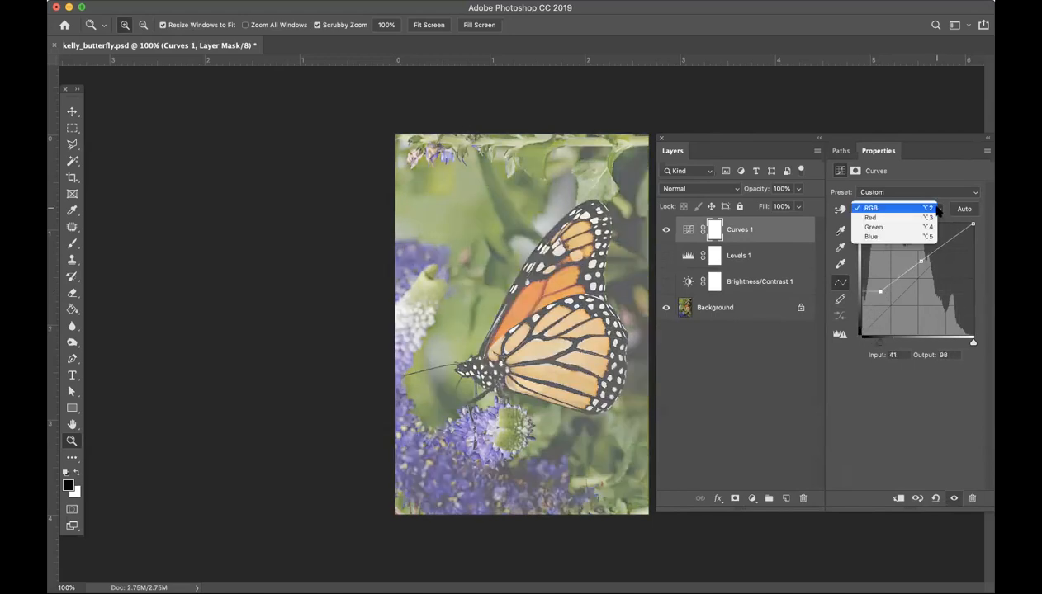
{"action": "left_click", "coordinate": [938, 209]}
{"action": "left_click", "coordinate": [973, 192]}
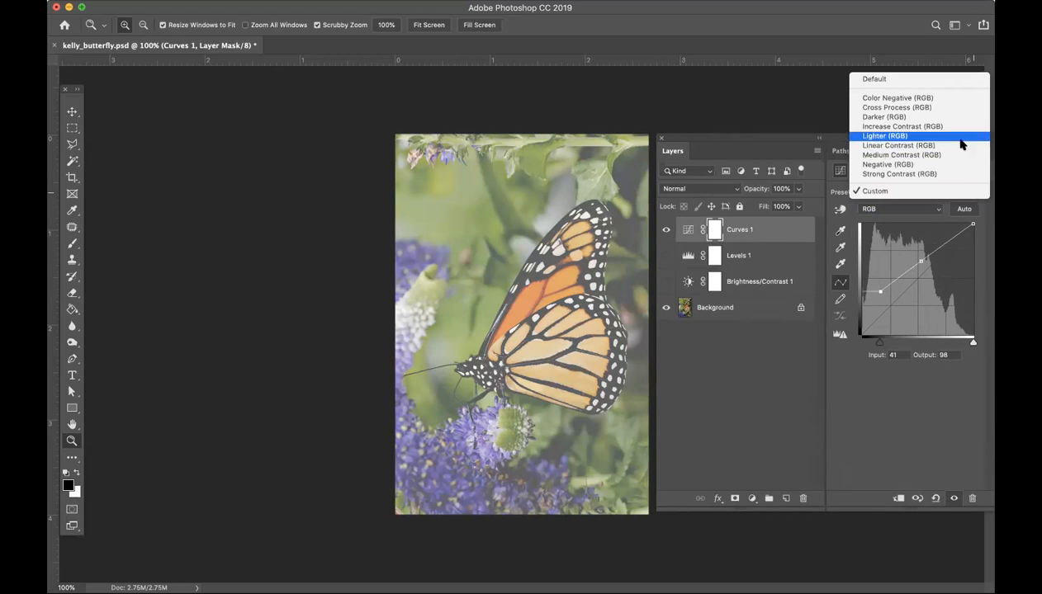
{"action": "left_click", "coordinate": [953, 109]}
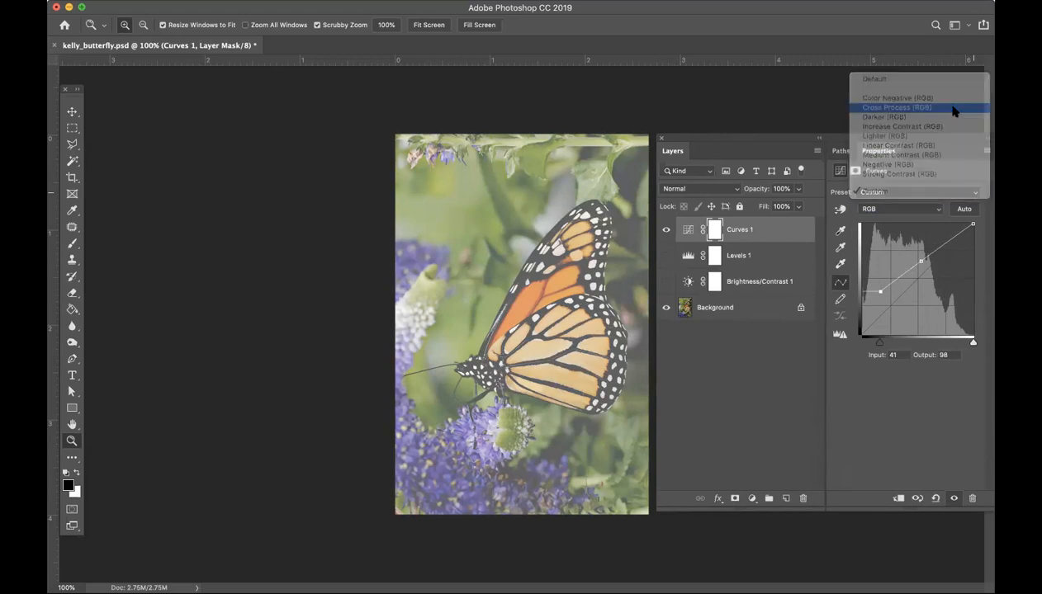
{"action": "left_click", "coordinate": [974, 193]}
{"action": "left_click", "coordinate": [976, 228]}
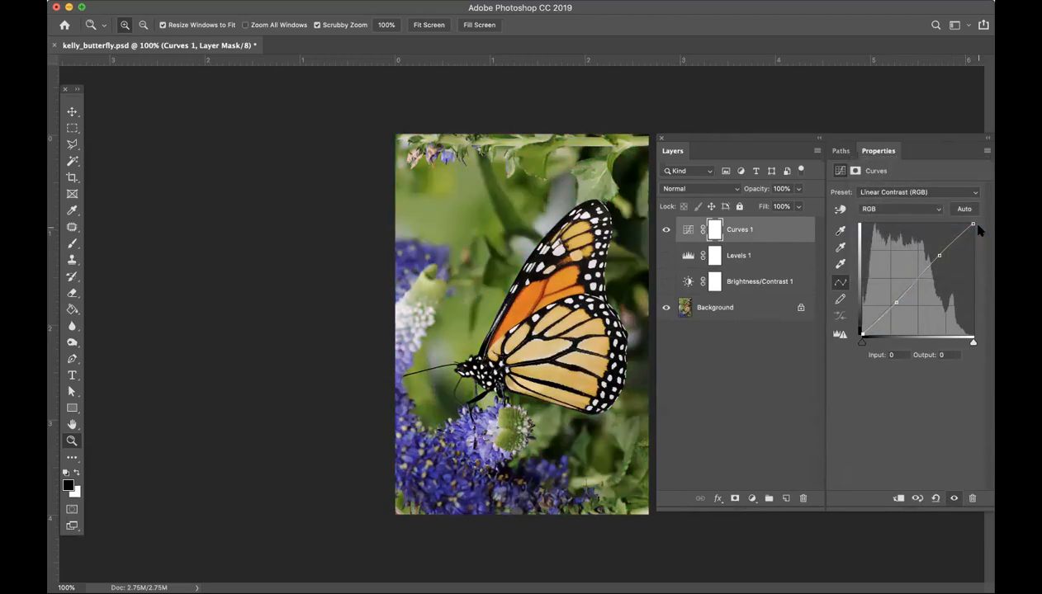
{"action": "left_click", "coordinate": [970, 190]}
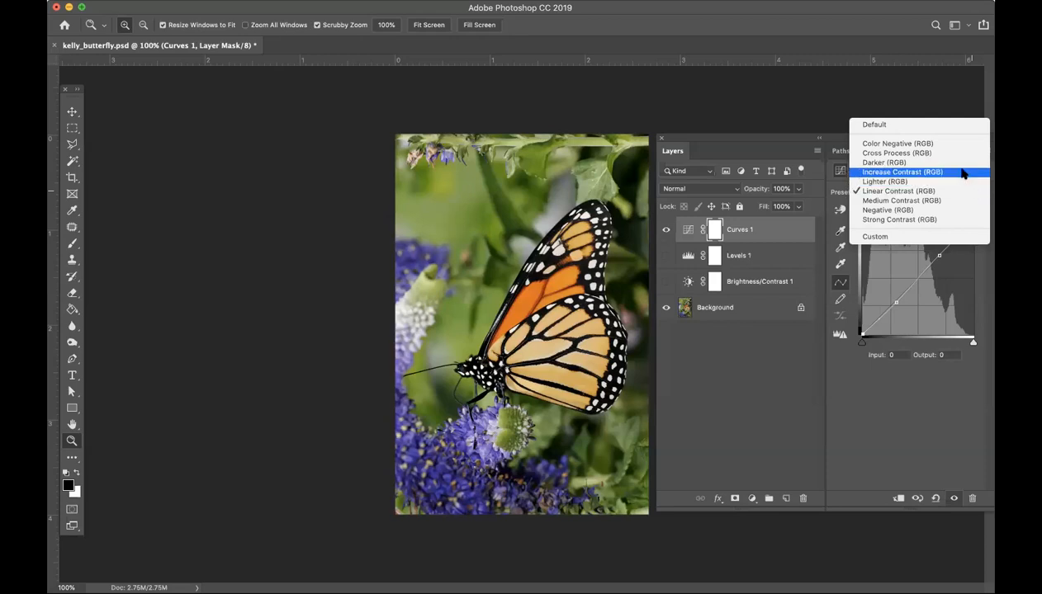
{"action": "left_click", "coordinate": [958, 164]}
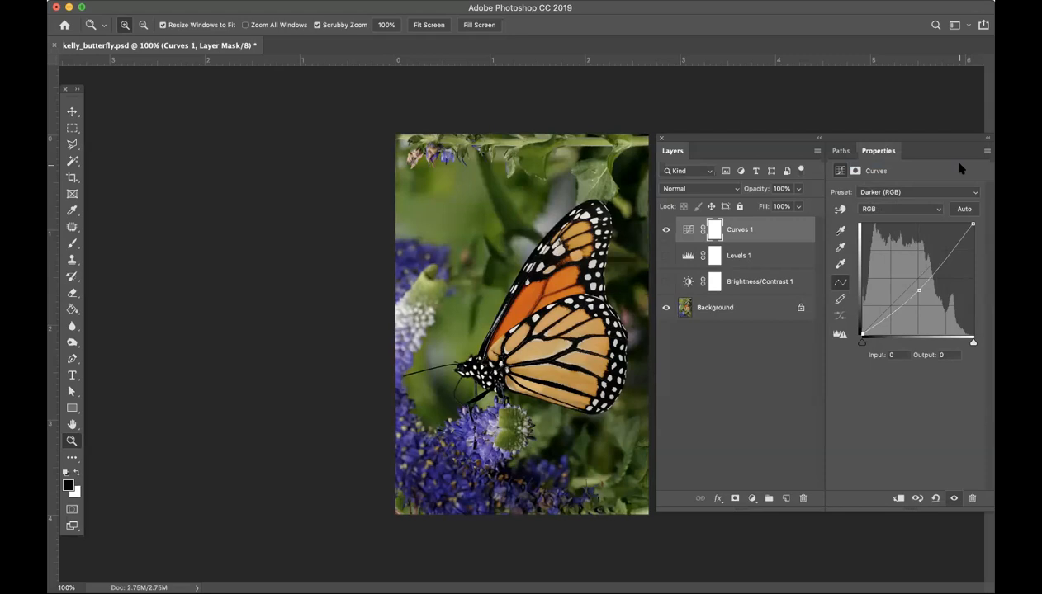
Hide the Curves layer and add an Exposure adjustment layer at the top of the stack.
{"action": "left_click", "coordinate": [666, 231]}
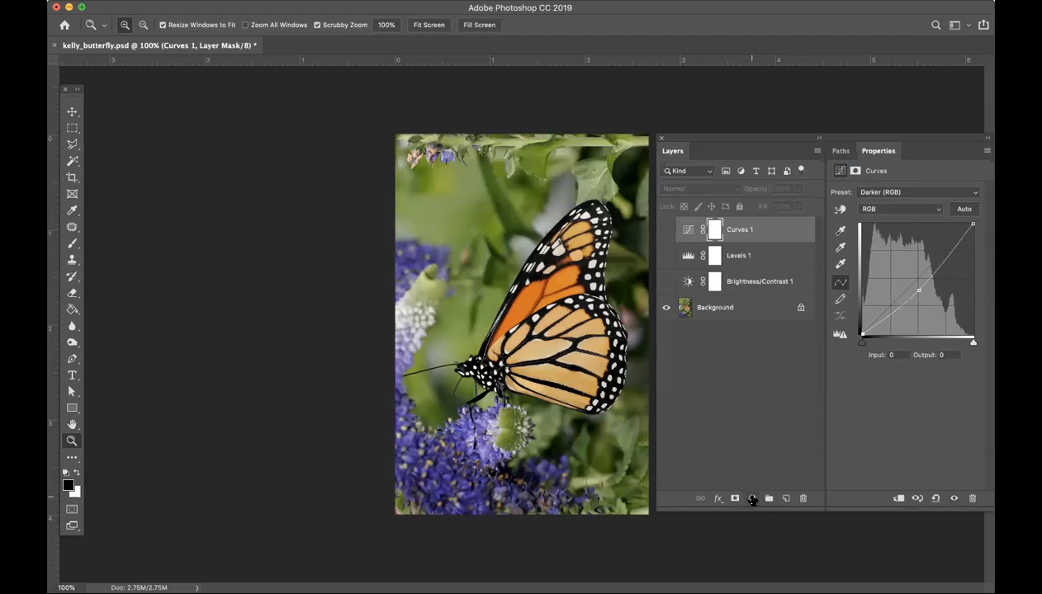
{"action": "left_click", "coordinate": [752, 500]}
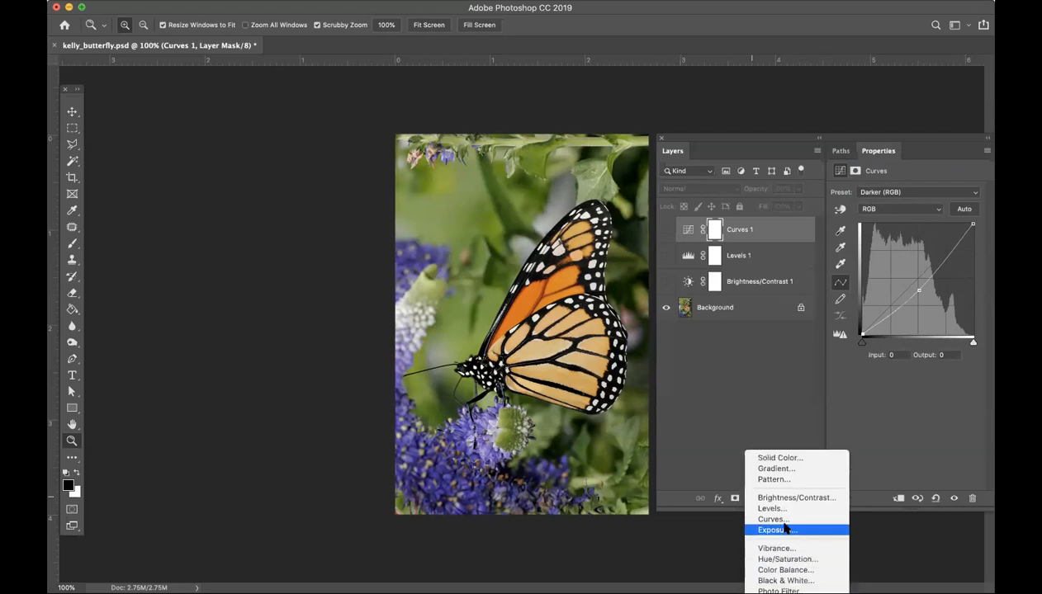
{"action": "left_click", "coordinate": [773, 530]}
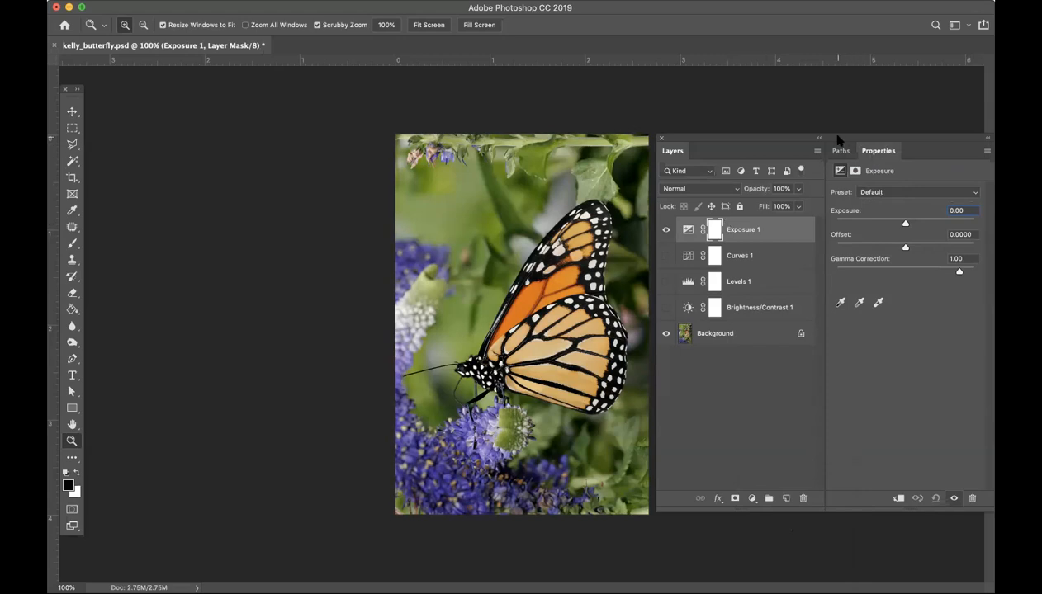
Set the Exposure layer to exposure +0.64, offset -0.0753 and gamma correction 1.06.
{"action": "left_click_drag", "start_coordinate": [835, 138], "coordinate": [843, 173]}
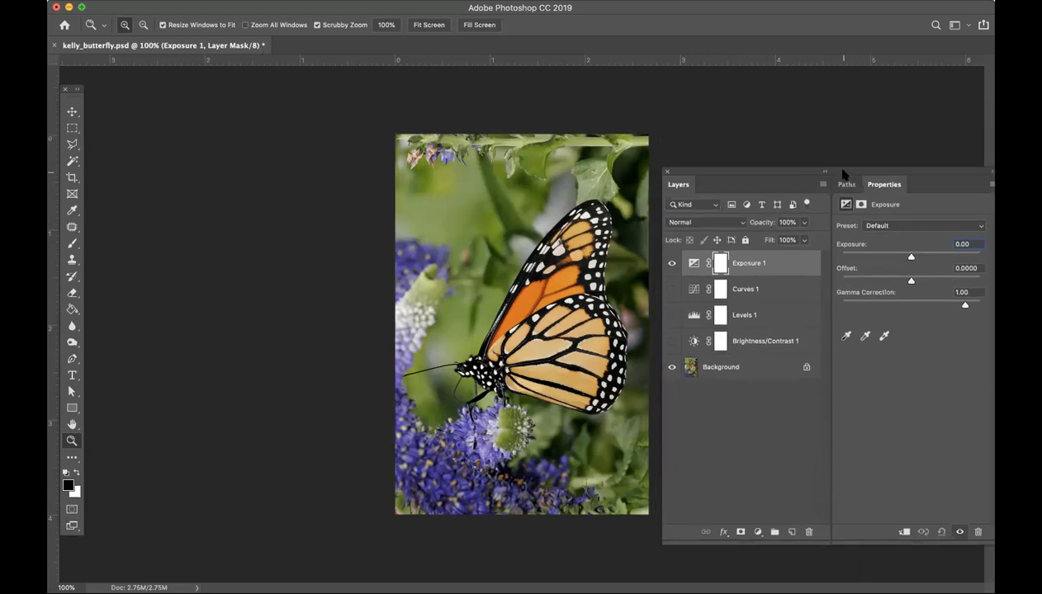
{"action": "left_click_drag", "start_coordinate": [911, 256], "coordinate": [900, 281]}
{"action": "left_click_drag", "start_coordinate": [963, 307], "coordinate": [959, 306]}
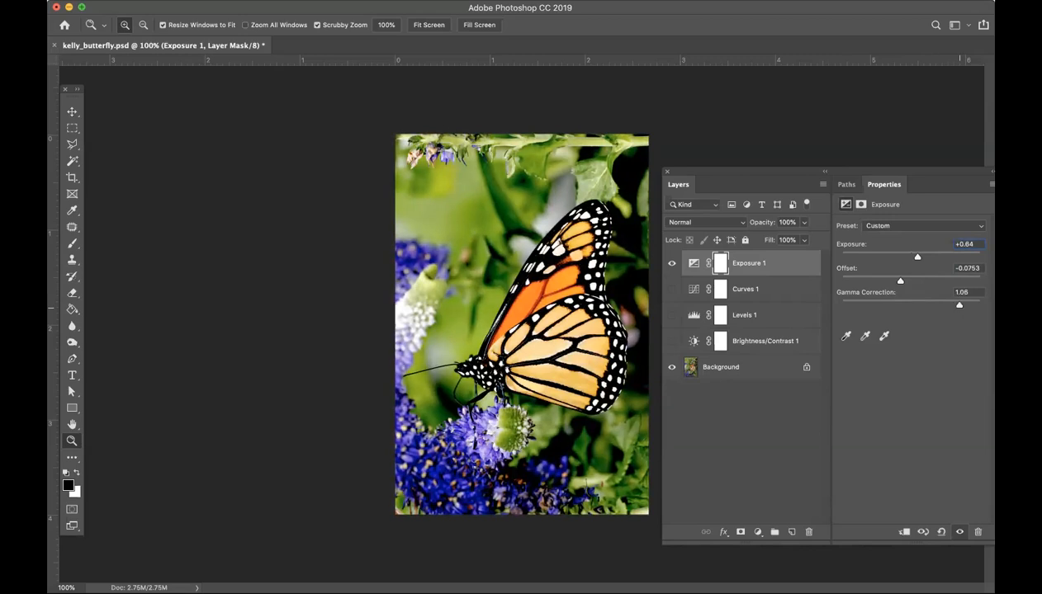
Try the Plus 1.0 and Minus 1.0 presets on the Exposure layer, and switch it to Plus 2.0.
{"action": "left_click", "coordinate": [980, 227]}
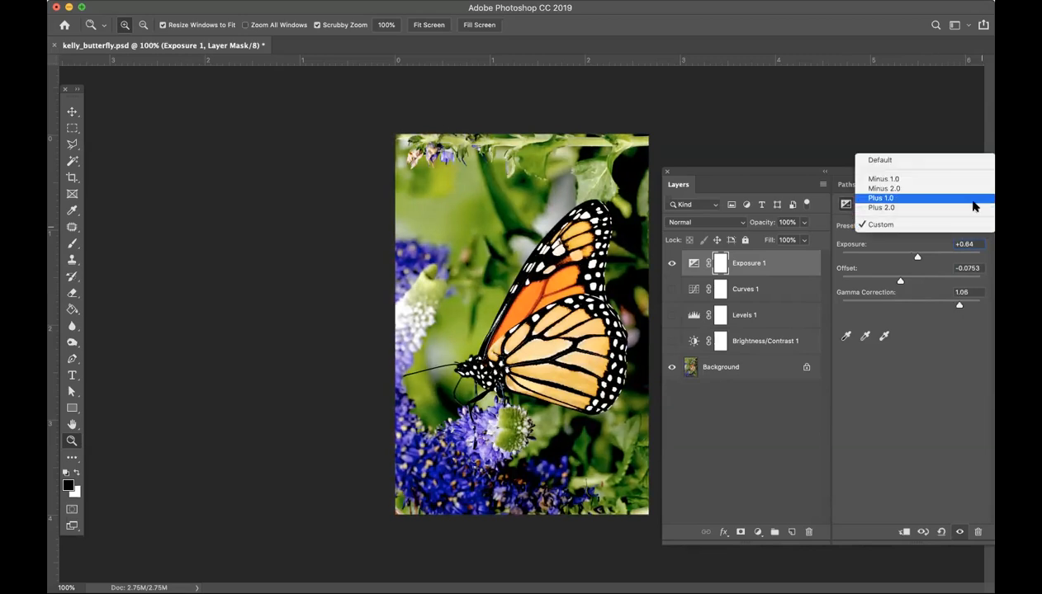
{"action": "left_click", "coordinate": [974, 198]}
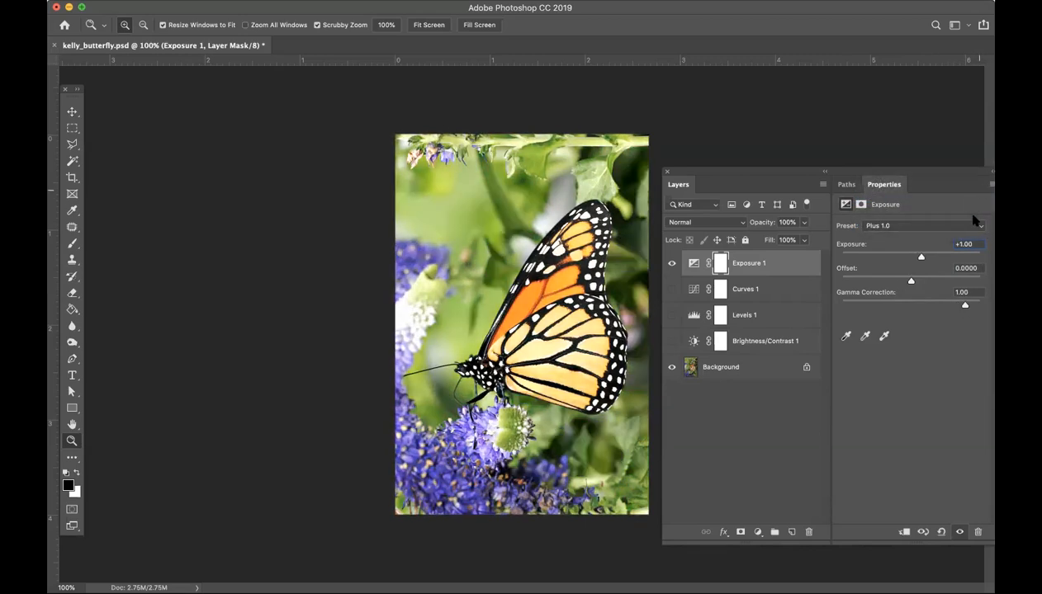
{"action": "left_click", "coordinate": [978, 226]}
{"action": "left_click", "coordinate": [972, 208]}
{"action": "left_click", "coordinate": [960, 227]}
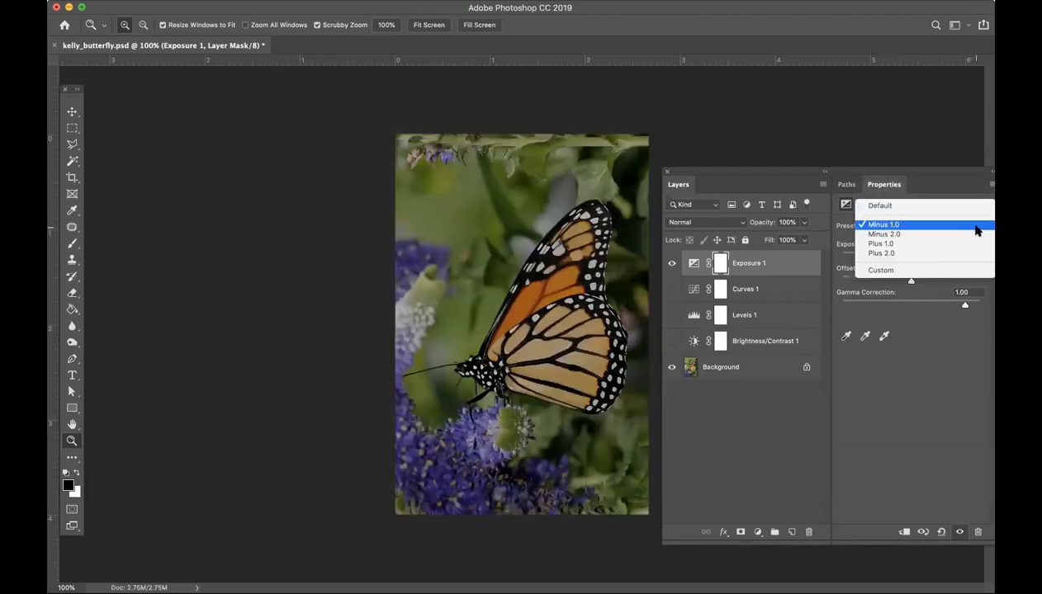
{"action": "left_click", "coordinate": [968, 253]}
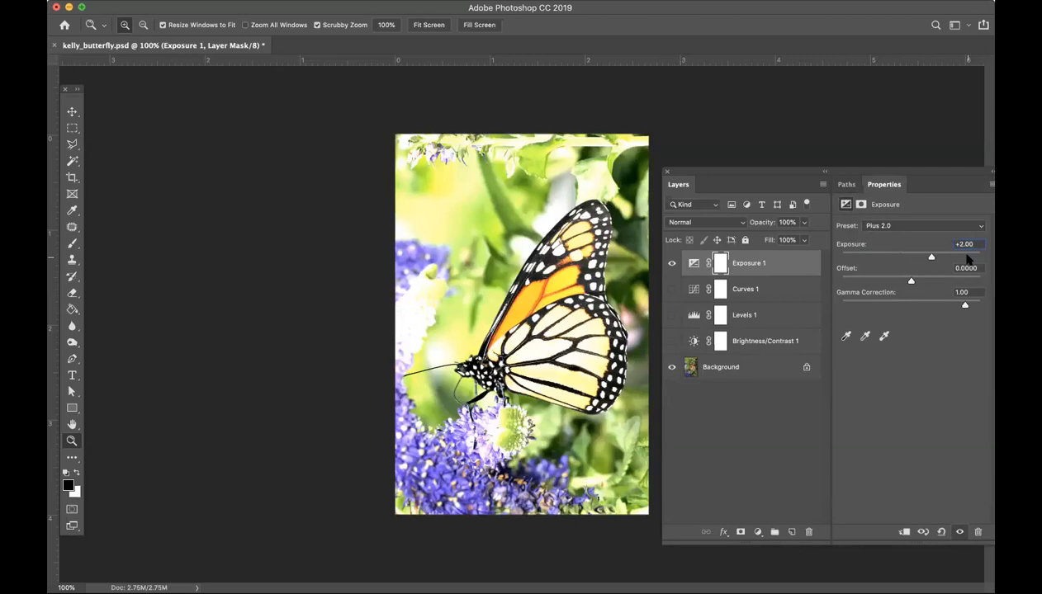
Fine-tune the Exposure layer to exposure +2.04, offset -0.1530 and gamma correction 0.88.
{"action": "left_click", "coordinate": [931, 257]}
{"action": "left_click_drag", "start_coordinate": [961, 306], "coordinate": [974, 305]}
{"action": "left_click_drag", "start_coordinate": [911, 280], "coordinate": [889, 282]}
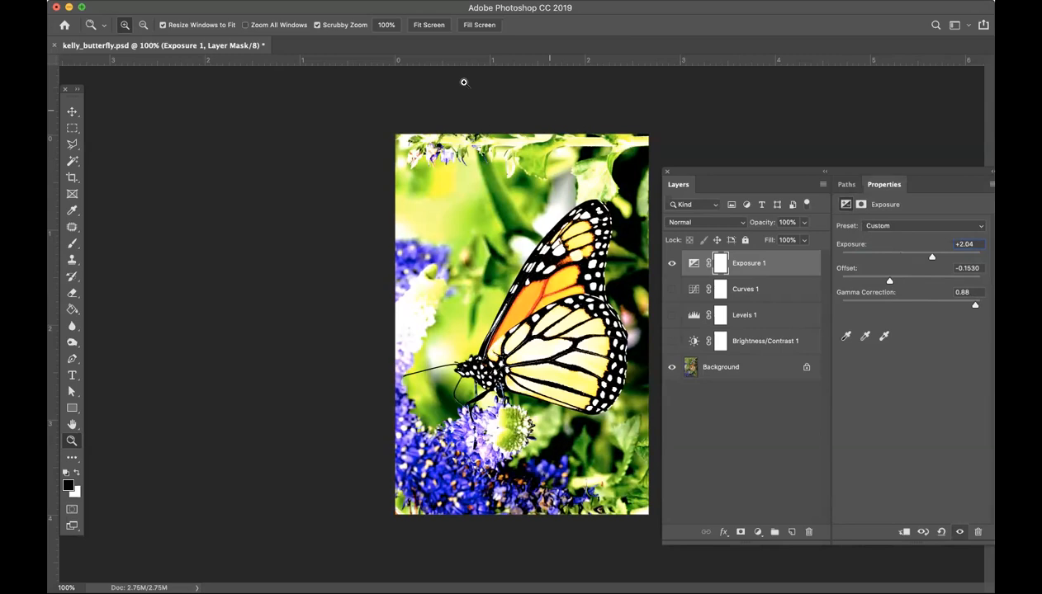
Save the document and hide the Exposure layer.
{"action": "left_click", "coordinate": [132, 2]}
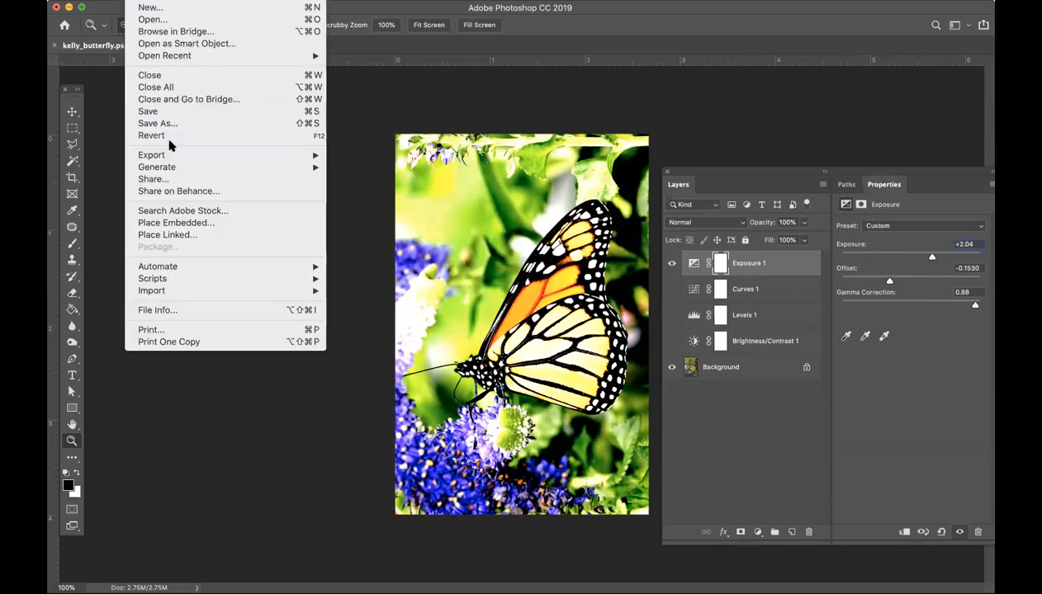
{"action": "left_click", "coordinate": [158, 111]}
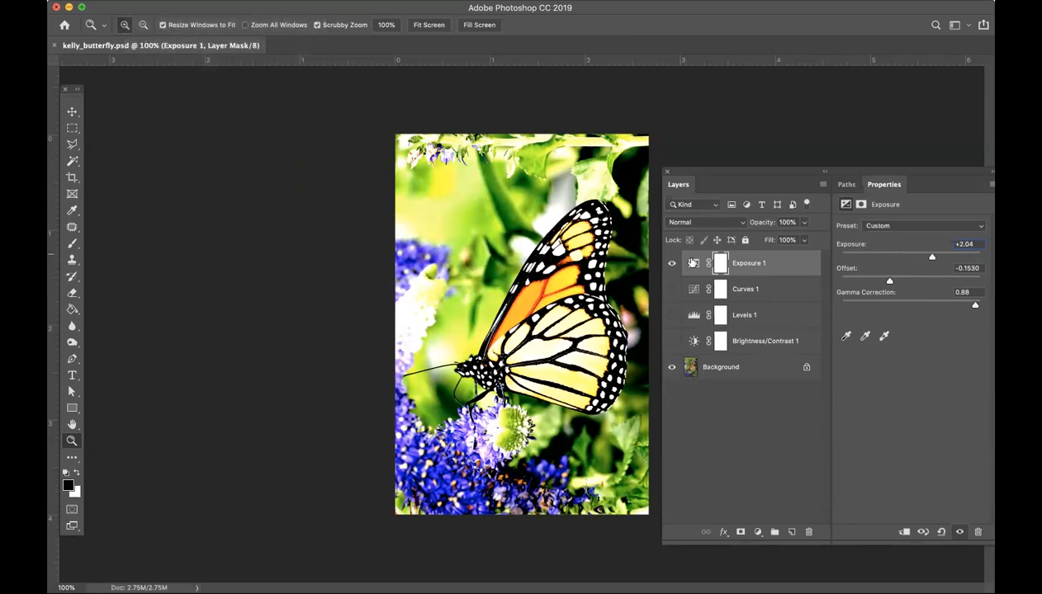
{"action": "left_click", "coordinate": [670, 264]}
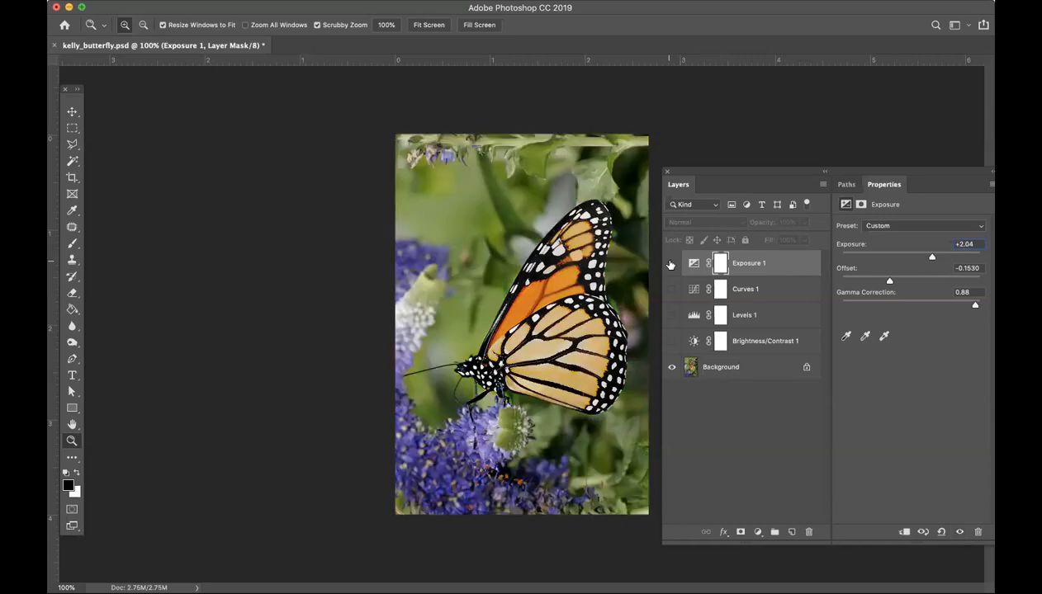
{"action": "left_click", "coordinate": [822, 184]}
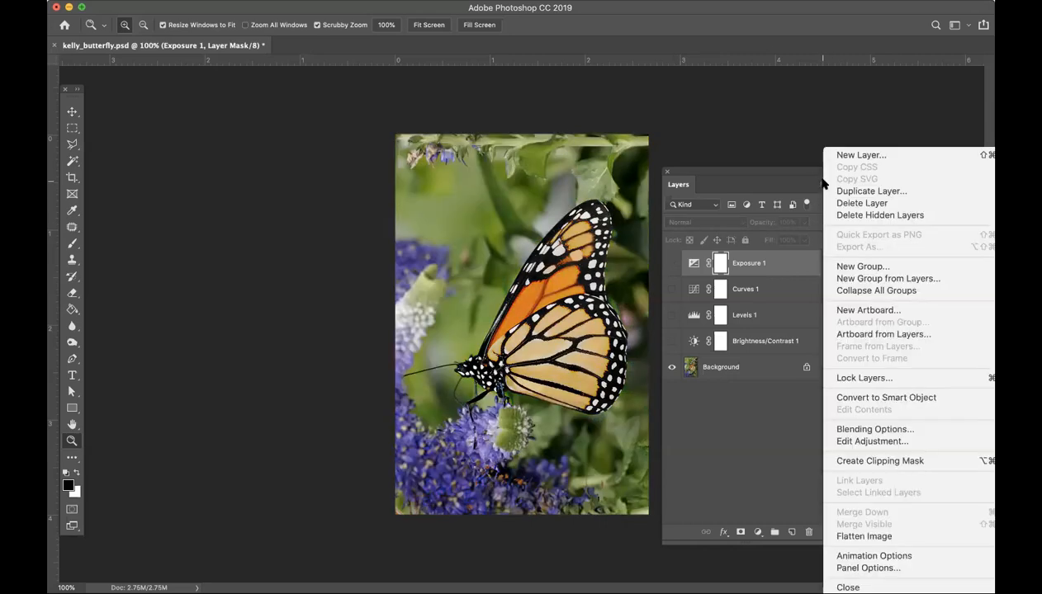
{"action": "left_click", "coordinate": [886, 380]}
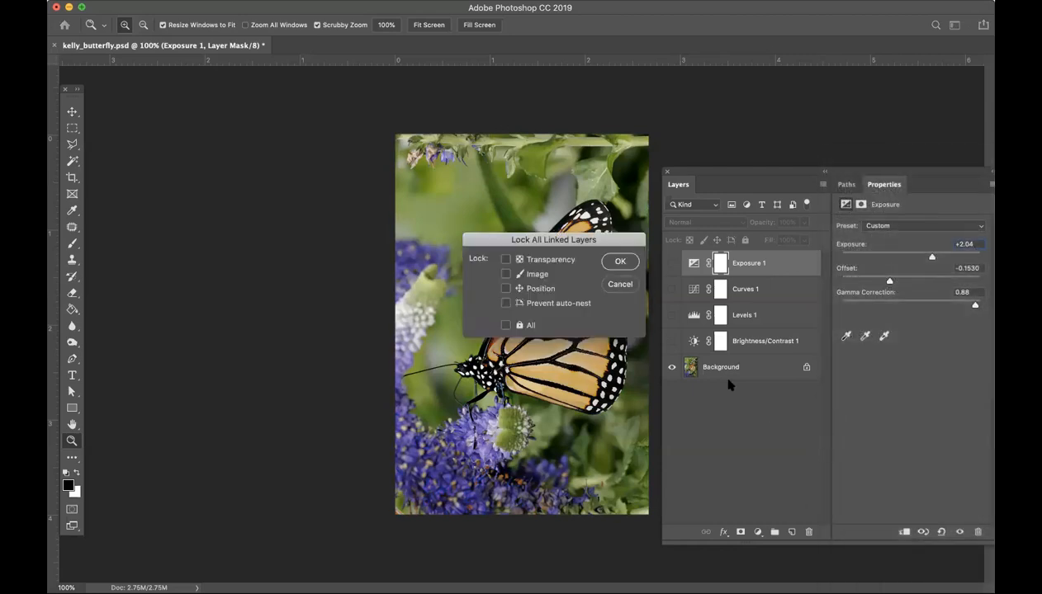
{"action": "left_click", "coordinate": [617, 261]}
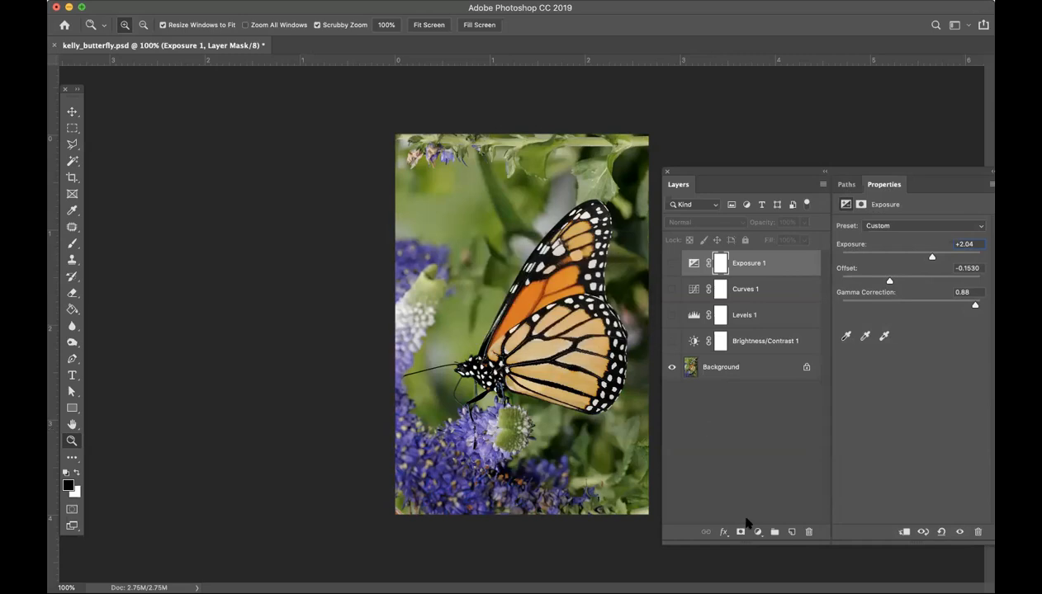
Add a Vibrance adjustment layer at the top of the stack and set its vibrance to +88 and saturation to +71.
{"action": "left_click", "coordinate": [759, 532]}
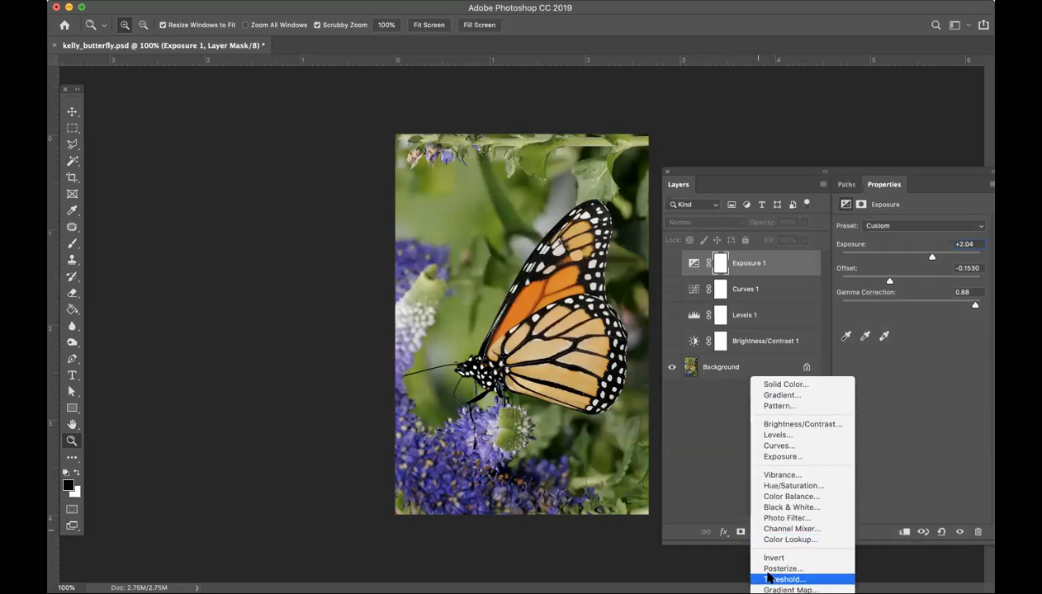
{"action": "left_click", "coordinate": [778, 475]}
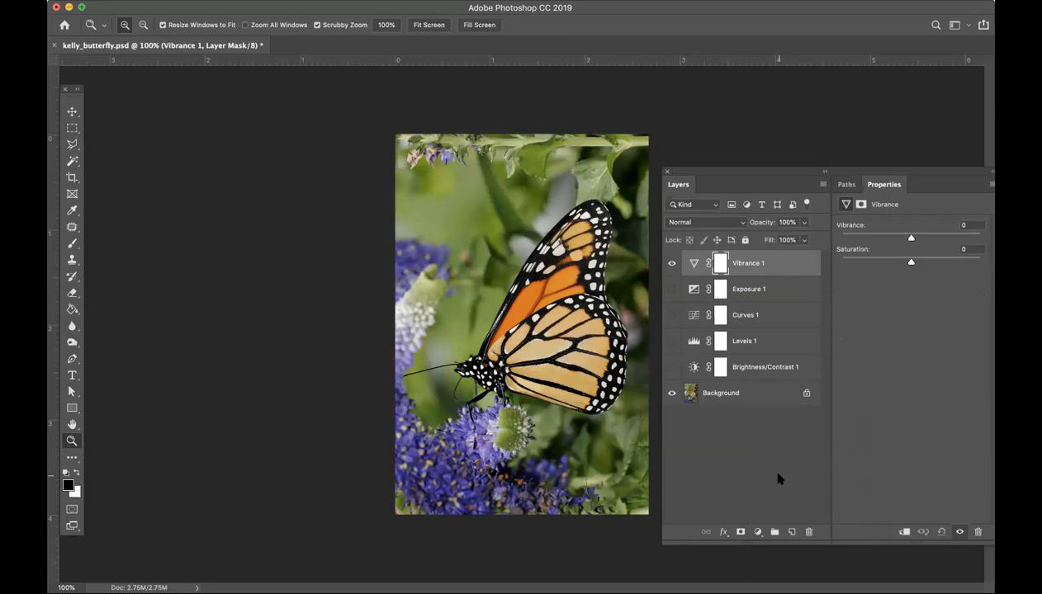
{"action": "left_click_drag", "start_coordinate": [911, 237], "coordinate": [937, 259]}
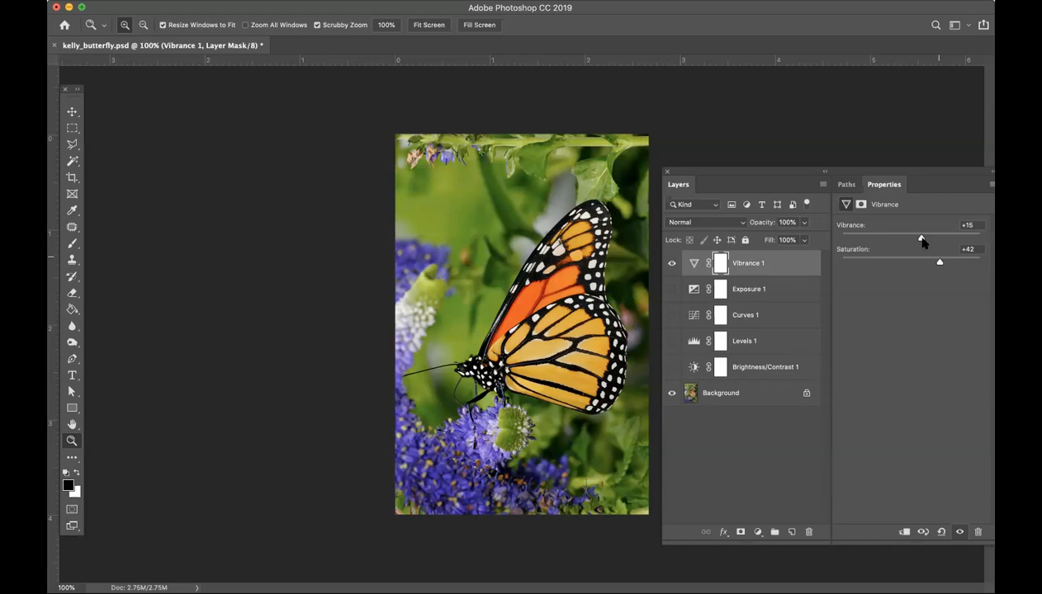
{"action": "left_click_drag", "start_coordinate": [921, 238], "coordinate": [957, 240]}
{"action": "left_click_drag", "start_coordinate": [943, 264], "coordinate": [959, 263]}
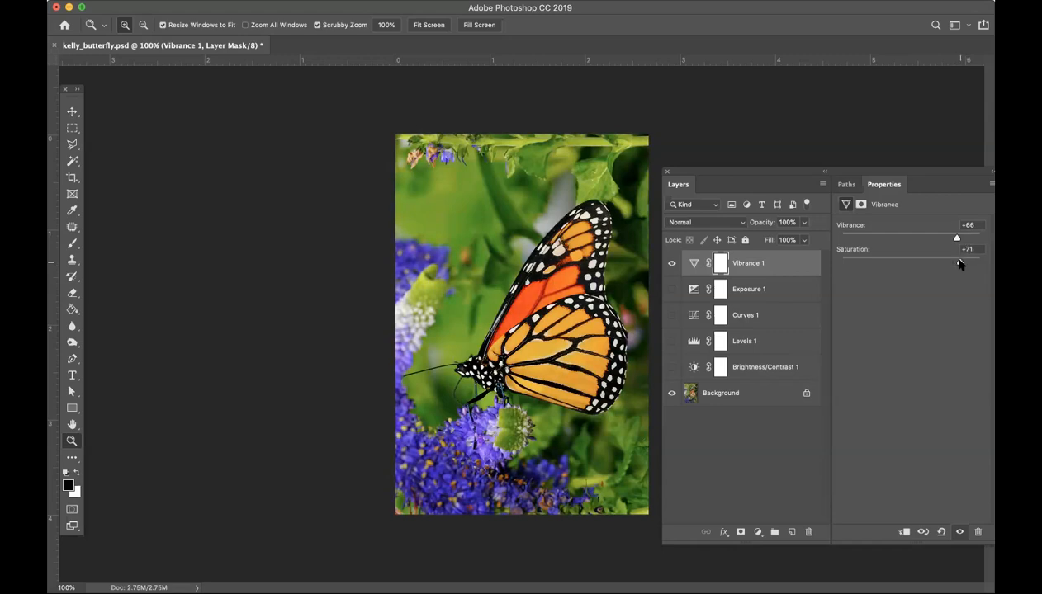
{"action": "mouse_move", "coordinate": [956, 236]}
{"action": "left_mouse_down"}
{"action": "mouse_move", "coordinate": [877, 235]}
{"action": "mouse_move", "coordinate": [971, 237]}
{"action": "left_mouse_up"}
Hide the Vibrance layer and add a Hue/Saturation adjustment layer at the top of the stack.
{"action": "left_click", "coordinate": [671, 263]}
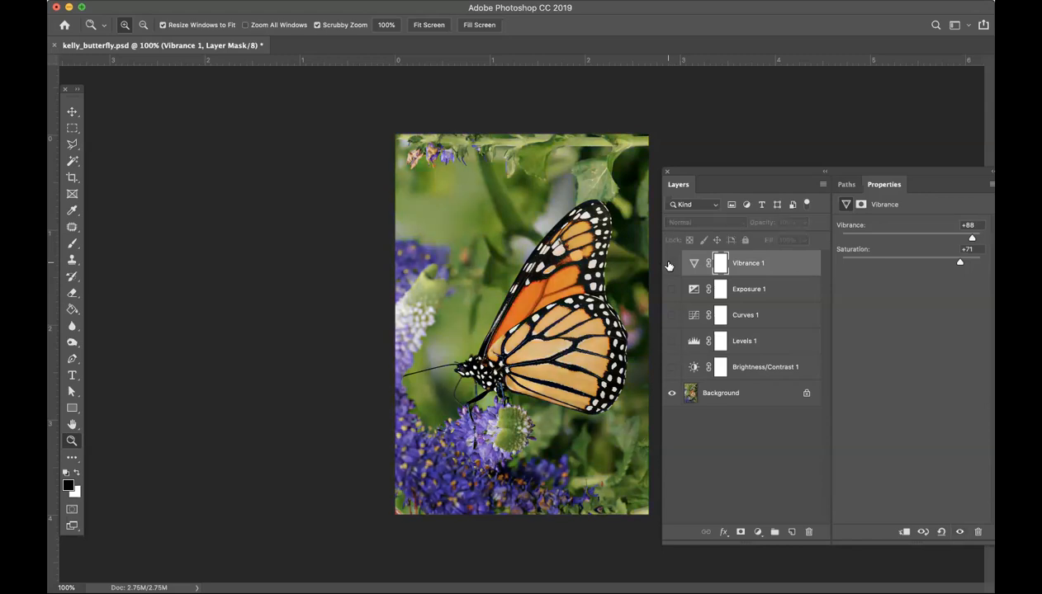
{"action": "left_click", "coordinate": [758, 533]}
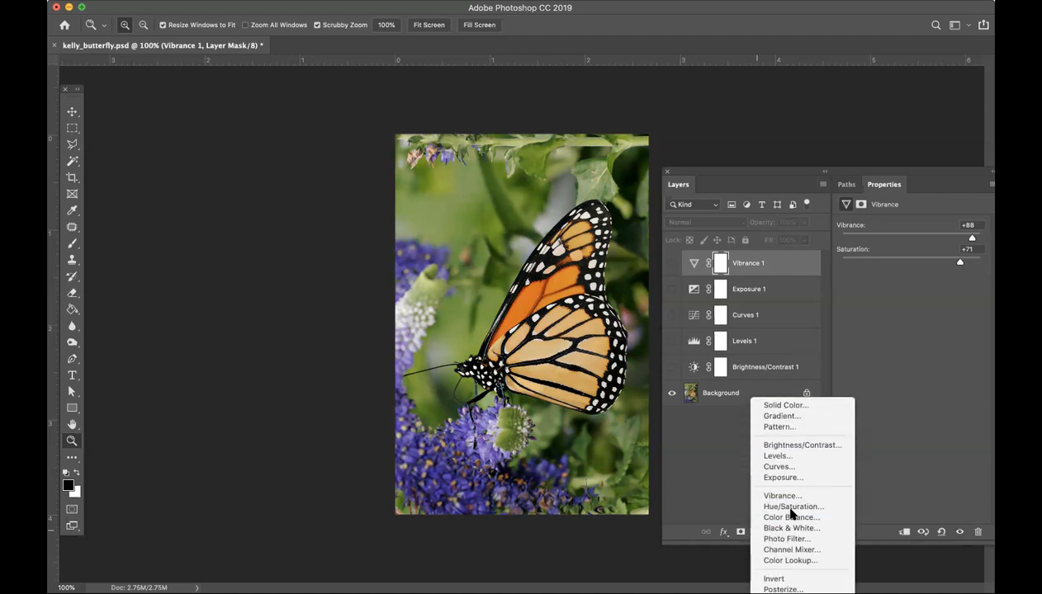
{"action": "left_click", "coordinate": [791, 508]}
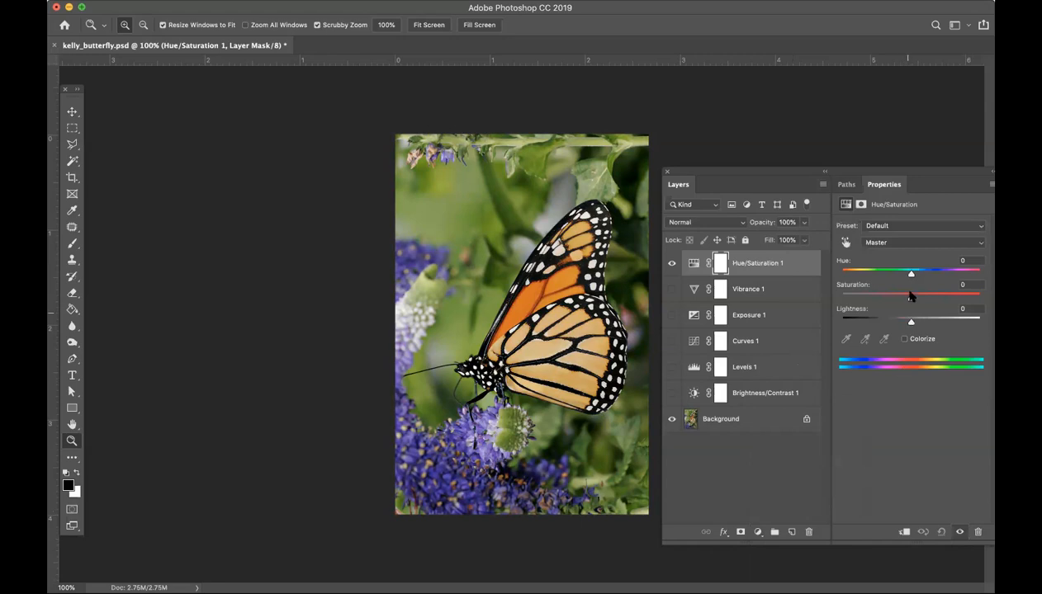
Set the Hue/Saturation layer's master hue to +19 and saturation to +16.
{"action": "left_click_drag", "start_coordinate": [910, 273], "coordinate": [909, 301]}
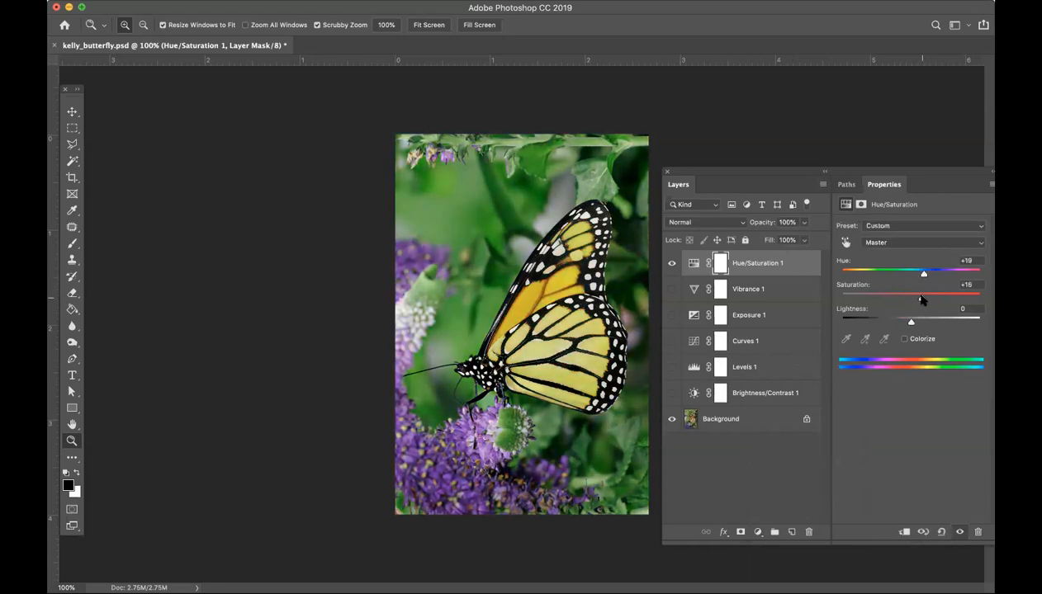
{"action": "left_click", "coordinate": [979, 243]}
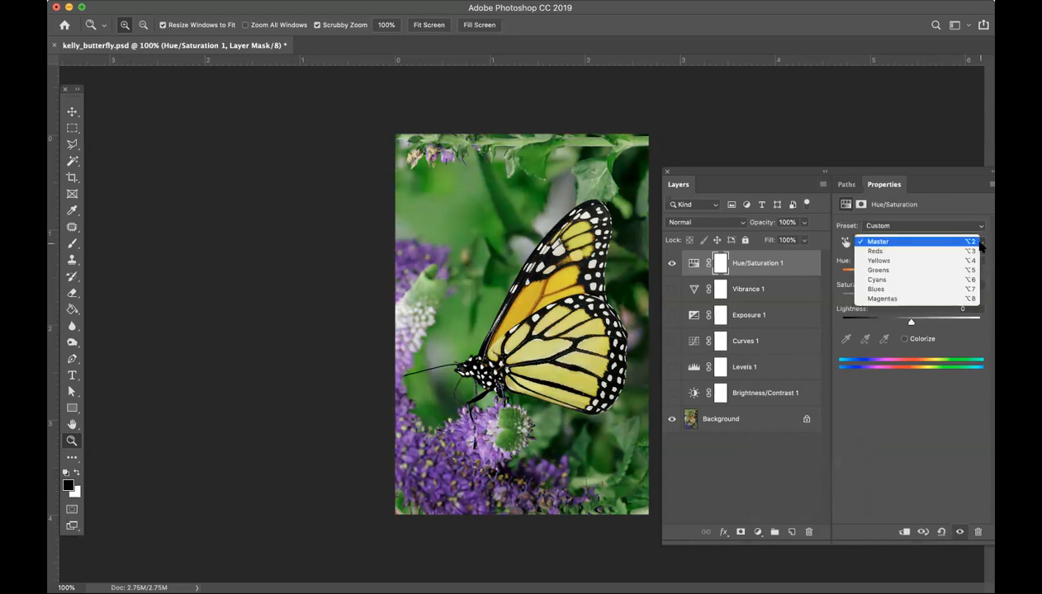
{"action": "left_click", "coordinate": [933, 241]}
Try the Sepia preset with hue 146, saturation 55 and lightness -3, and switch the Hue/Saturation layer to Red Boost.
{"action": "left_click", "coordinate": [979, 227]}
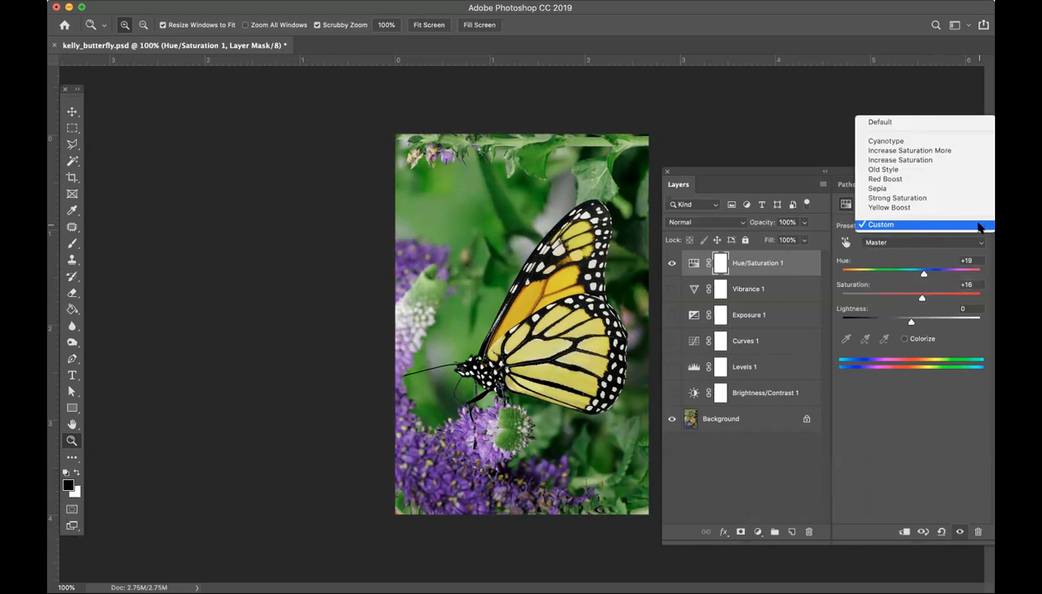
{"action": "left_click", "coordinate": [973, 188]}
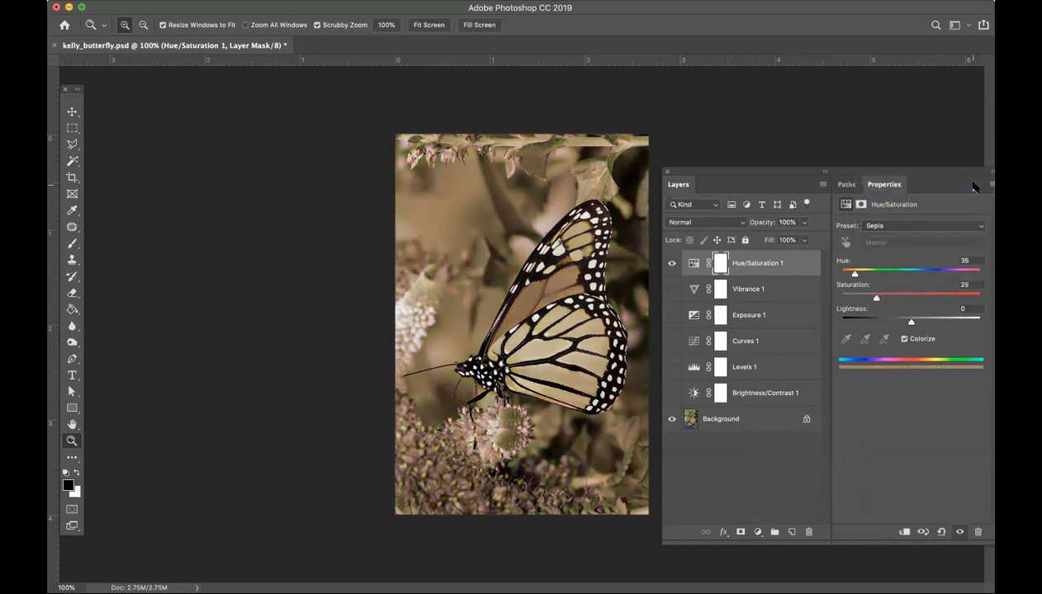
{"action": "left_click_drag", "start_coordinate": [854, 273], "coordinate": [908, 321]}
{"action": "left_click", "coordinate": [965, 226]}
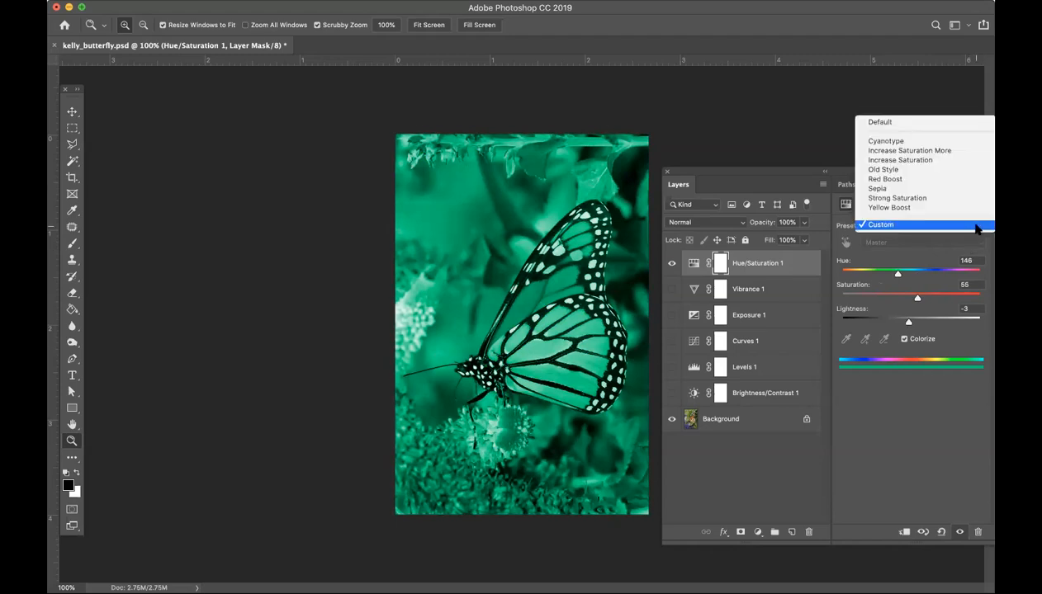
{"action": "left_click", "coordinate": [971, 181]}
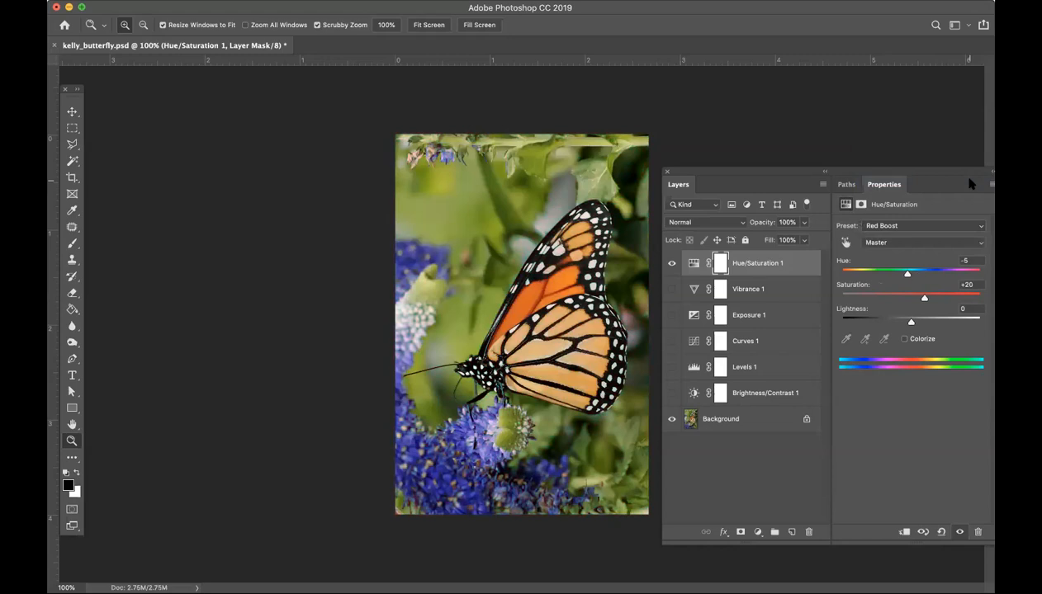
Apply the Cyanotype preset to the Hue/Saturation layer and adjust it to hue 288, saturation 21 and lightness -11.
{"action": "mouse_move", "coordinate": [907, 273]}
{"action": "left_mouse_down"}
{"action": "mouse_move", "coordinate": [938, 273]}
{"action": "mouse_move", "coordinate": [922, 273]}
{"action": "left_mouse_up"}
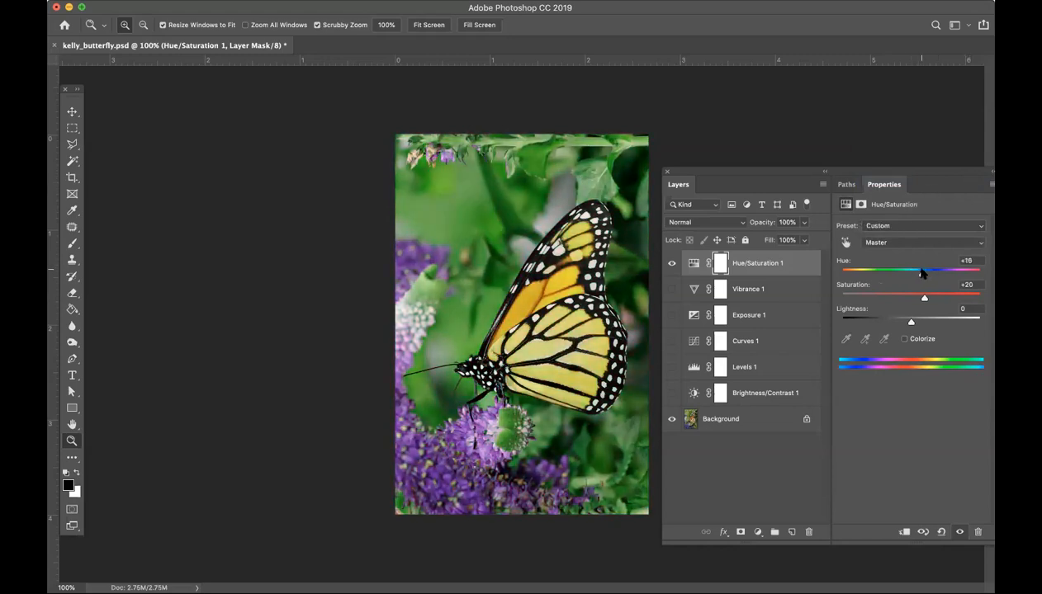
{"action": "left_click", "coordinate": [974, 227]}
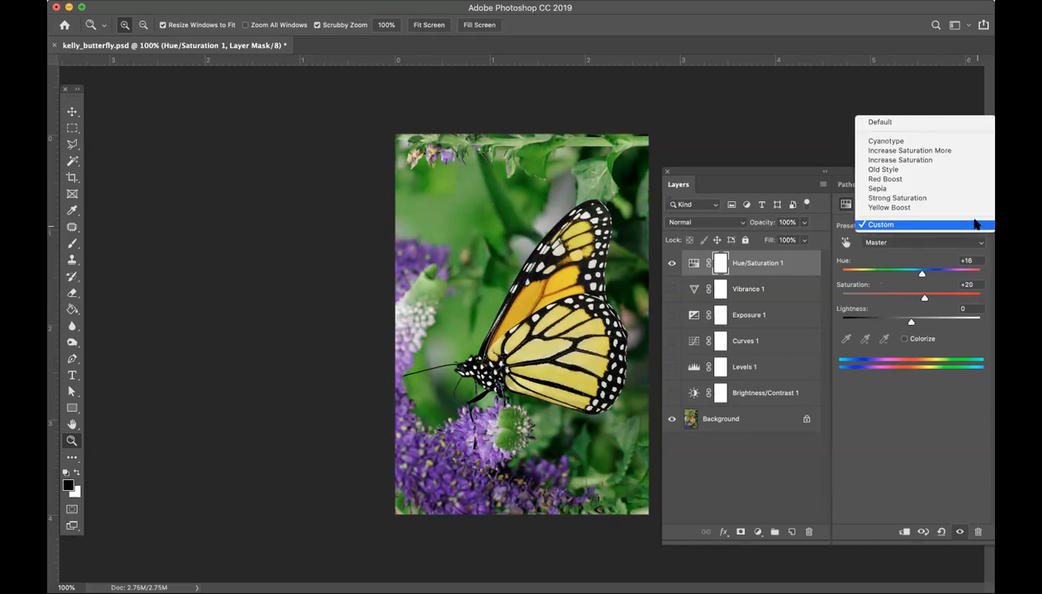
{"action": "left_click", "coordinate": [925, 145]}
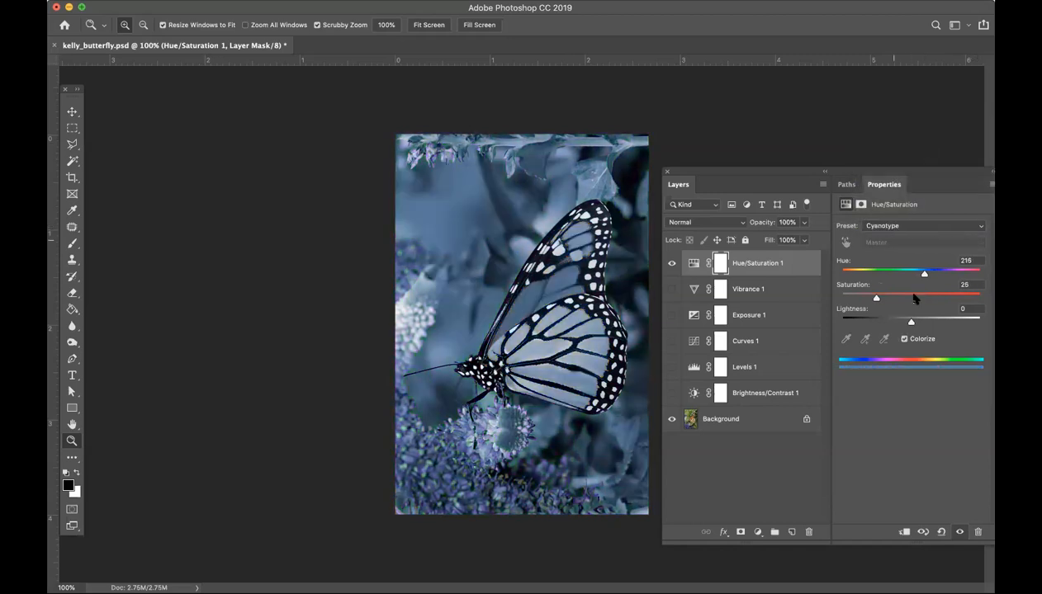
{"action": "left_click_drag", "start_coordinate": [924, 273], "coordinate": [944, 275]}
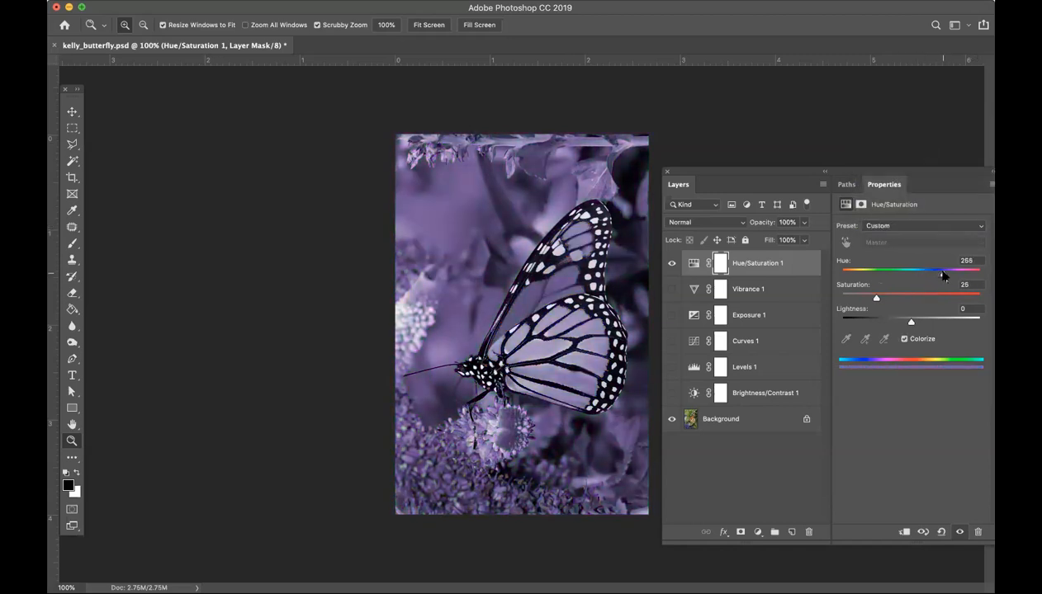
{"action": "left_click_drag", "start_coordinate": [884, 297], "coordinate": [901, 320]}
{"action": "left_click_drag", "start_coordinate": [943, 273], "coordinate": [952, 275]}
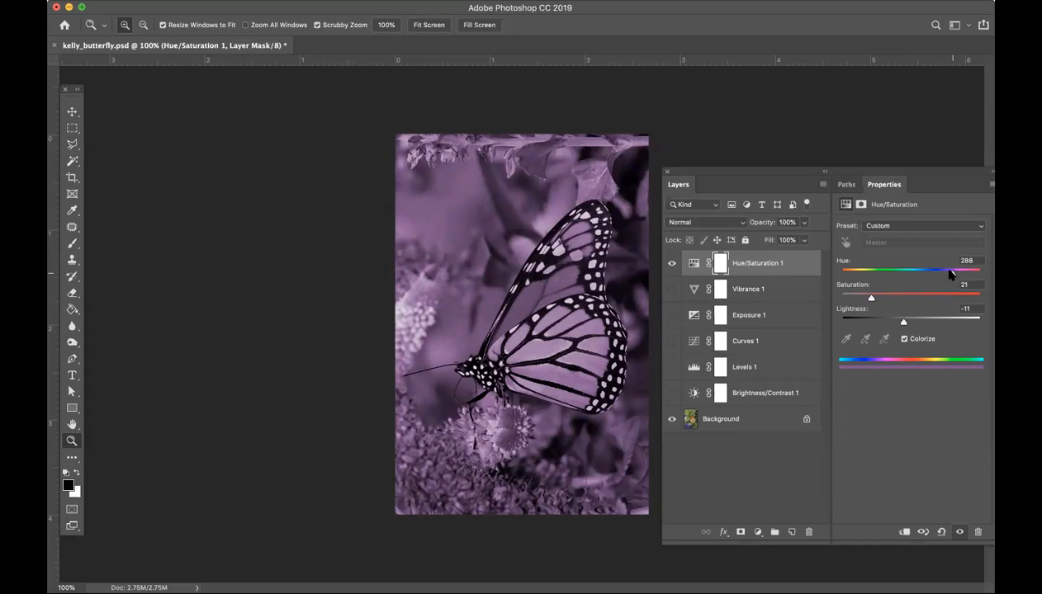
Compare the image with the Hue/Saturation layer hidden and shown, and save the butterfly PSD.
{"action": "left_click", "coordinate": [670, 264]}
{"action": "left_click", "coordinate": [671, 264]}
{"action": "left_click", "coordinate": [141, 2]}
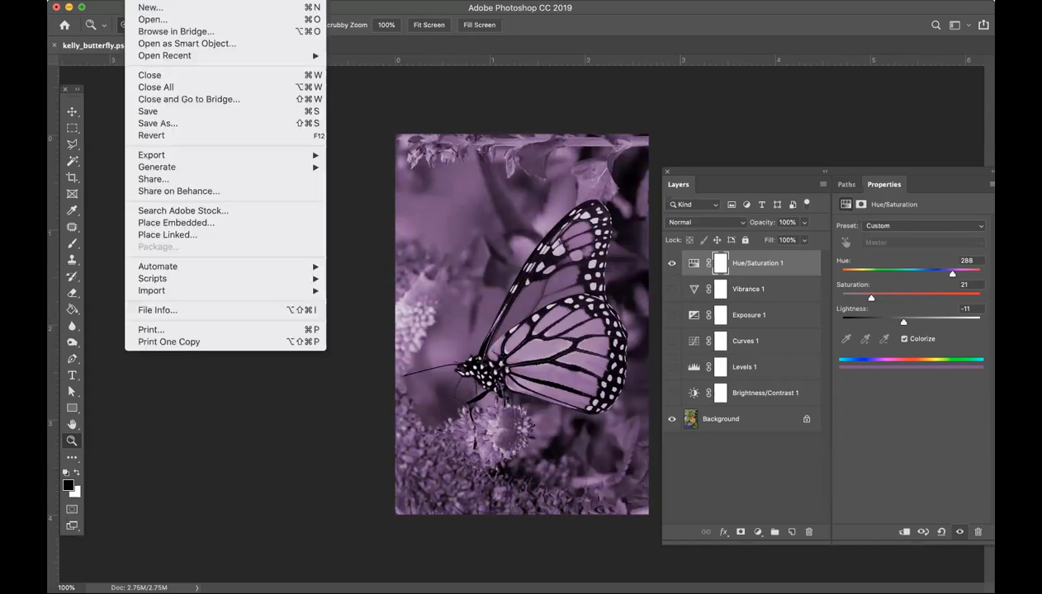
{"action": "left_click", "coordinate": [183, 112]}
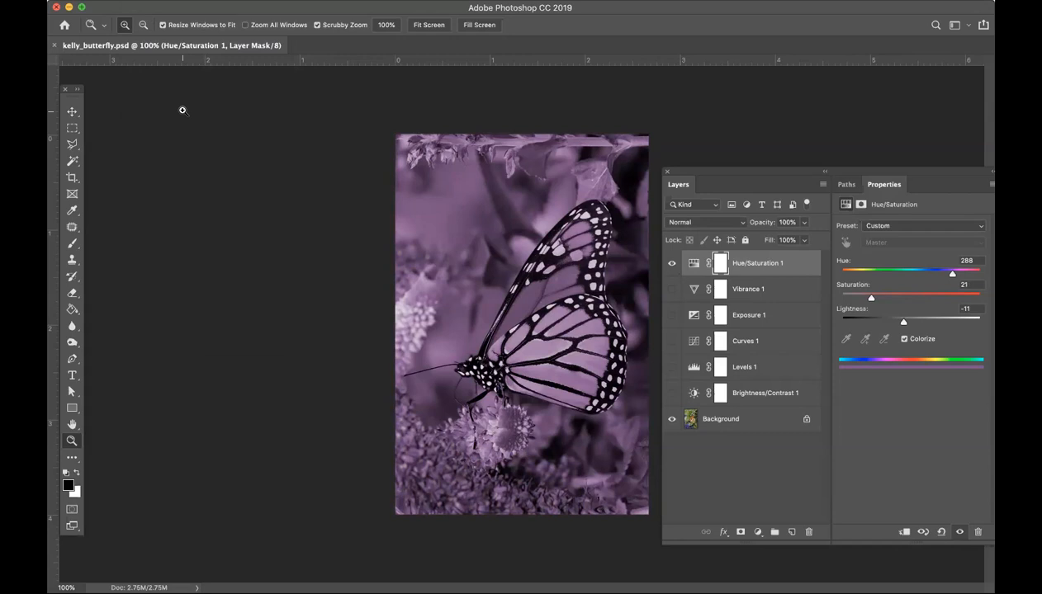
Move the floating Layers and Properties group up to just below the ruler.
{"action": "left_click_drag", "start_coordinate": [674, 172], "coordinate": [681, 73]}
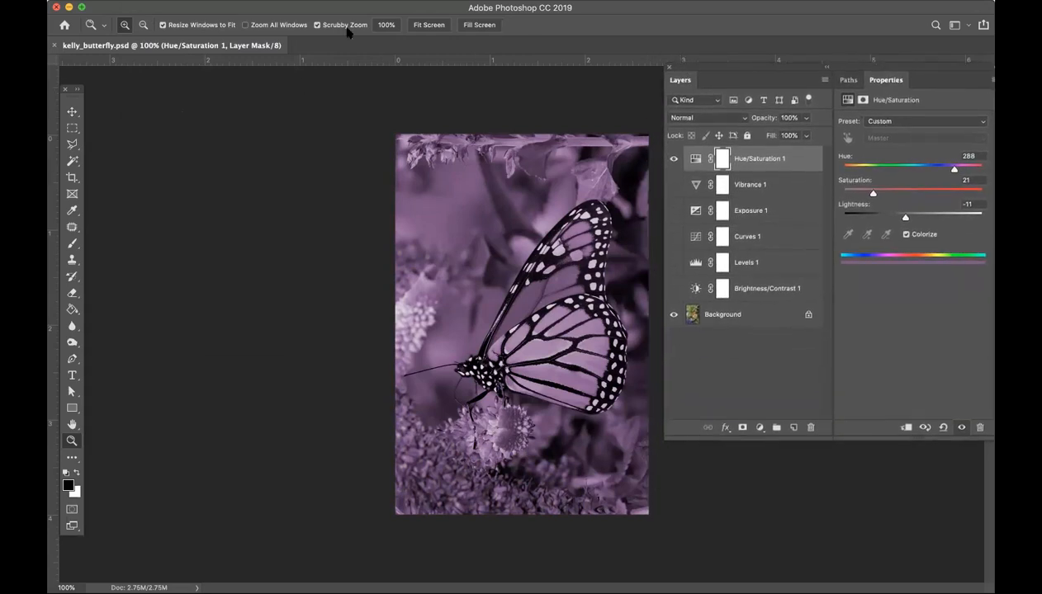
{"action": "left_click", "coordinate": [139, 0]}
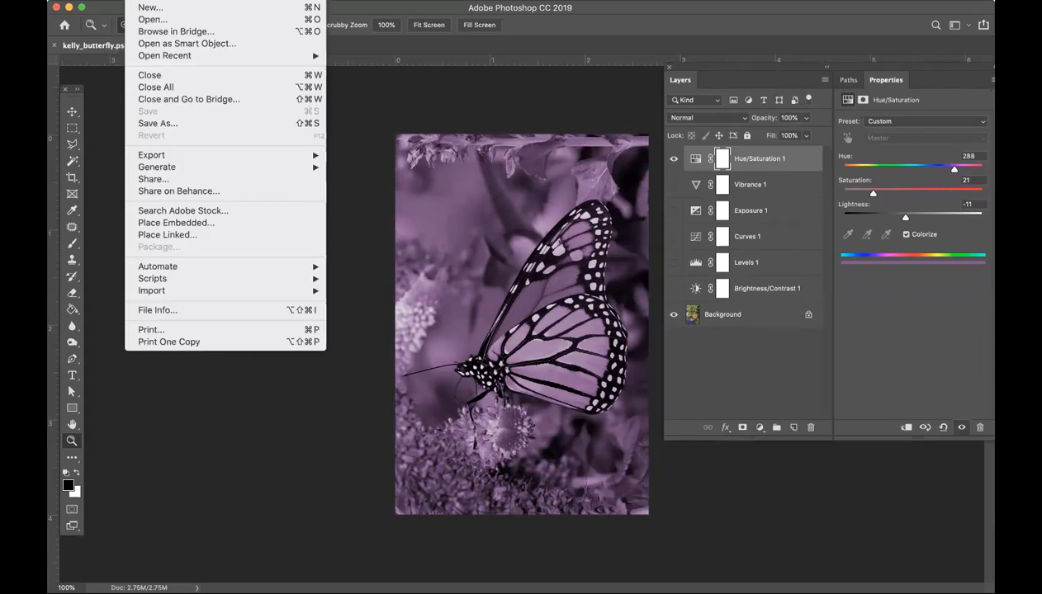
{"action": "key", "text": "Escape"}
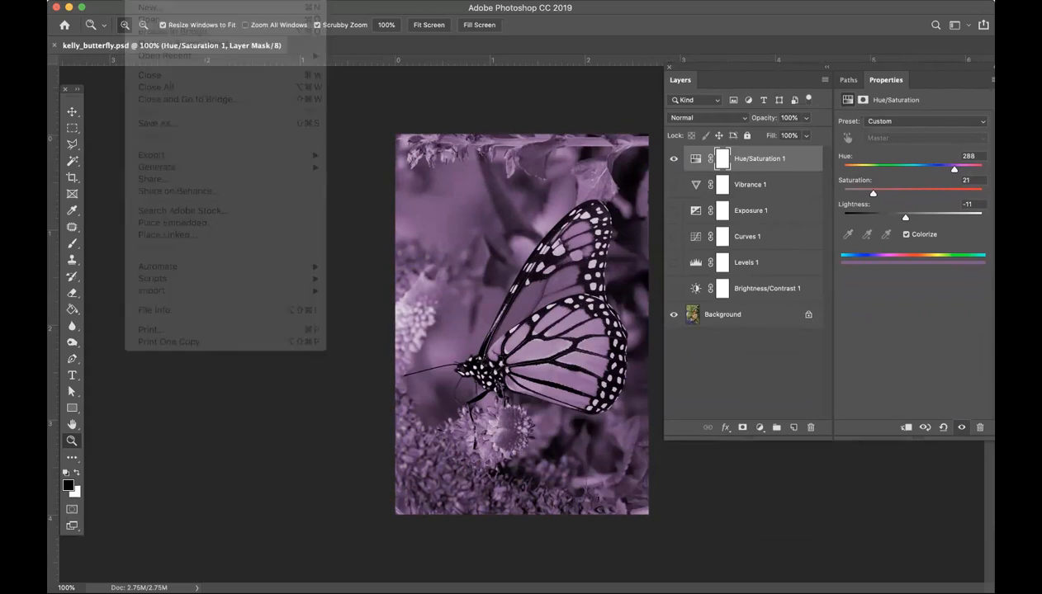